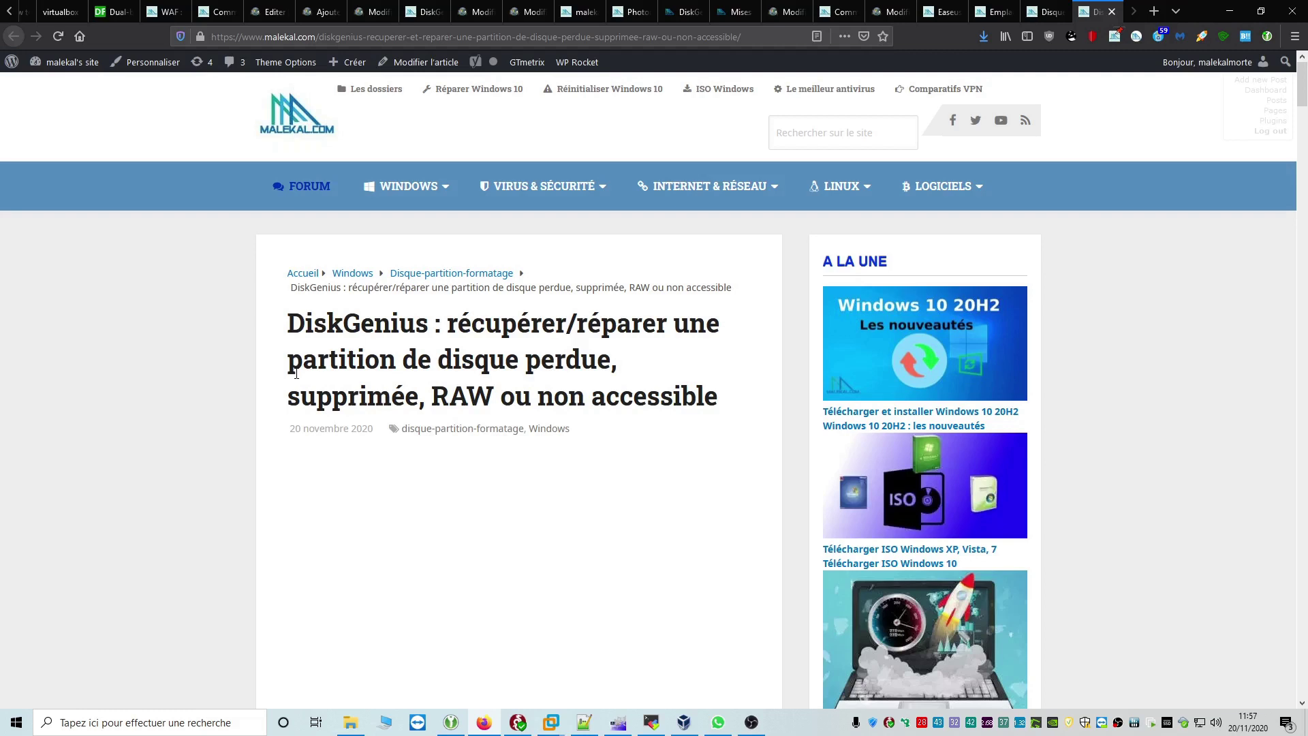
# Step: Read the DiskGenius article through the section on the causes of losing a disk partition
pyautogui.scroll(-7, 208, 579)
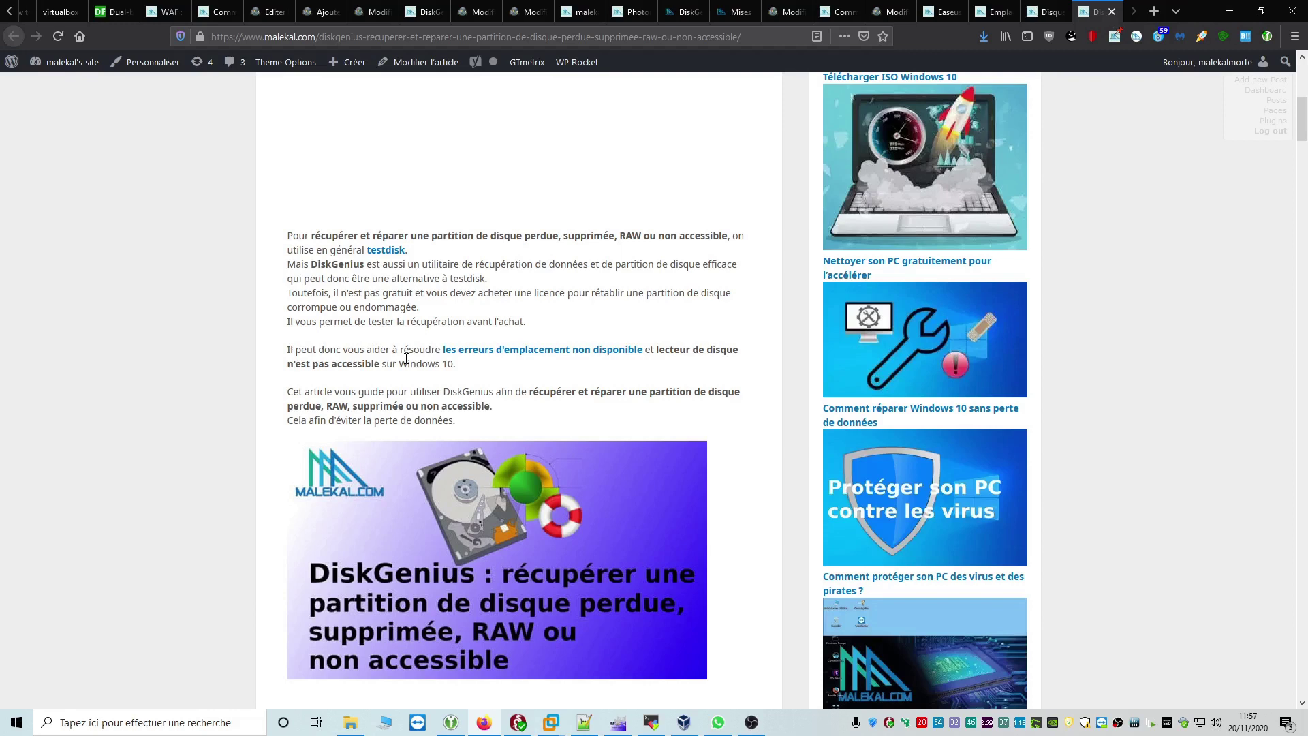
pyautogui.scroll(-6, 267, 395)
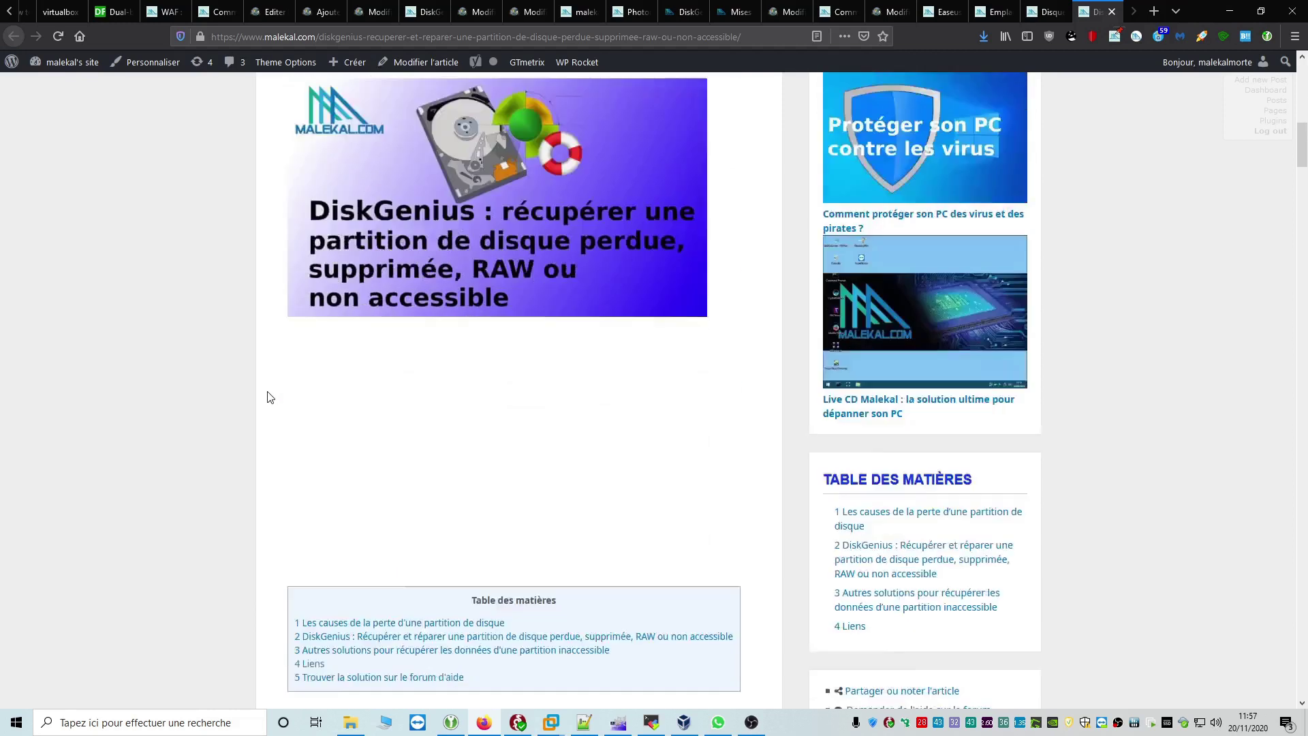
pyautogui.scroll(-3, 497, 485)
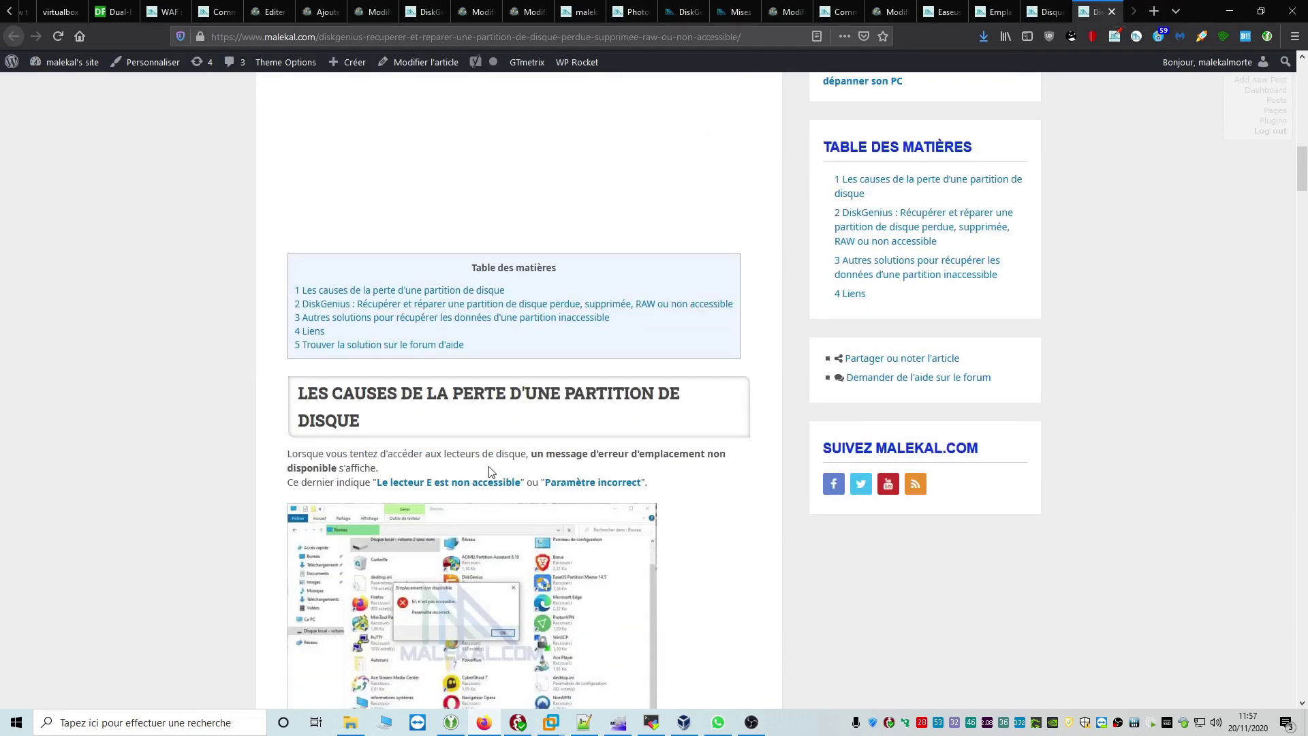
pyautogui.scroll(-3, 484, 470)
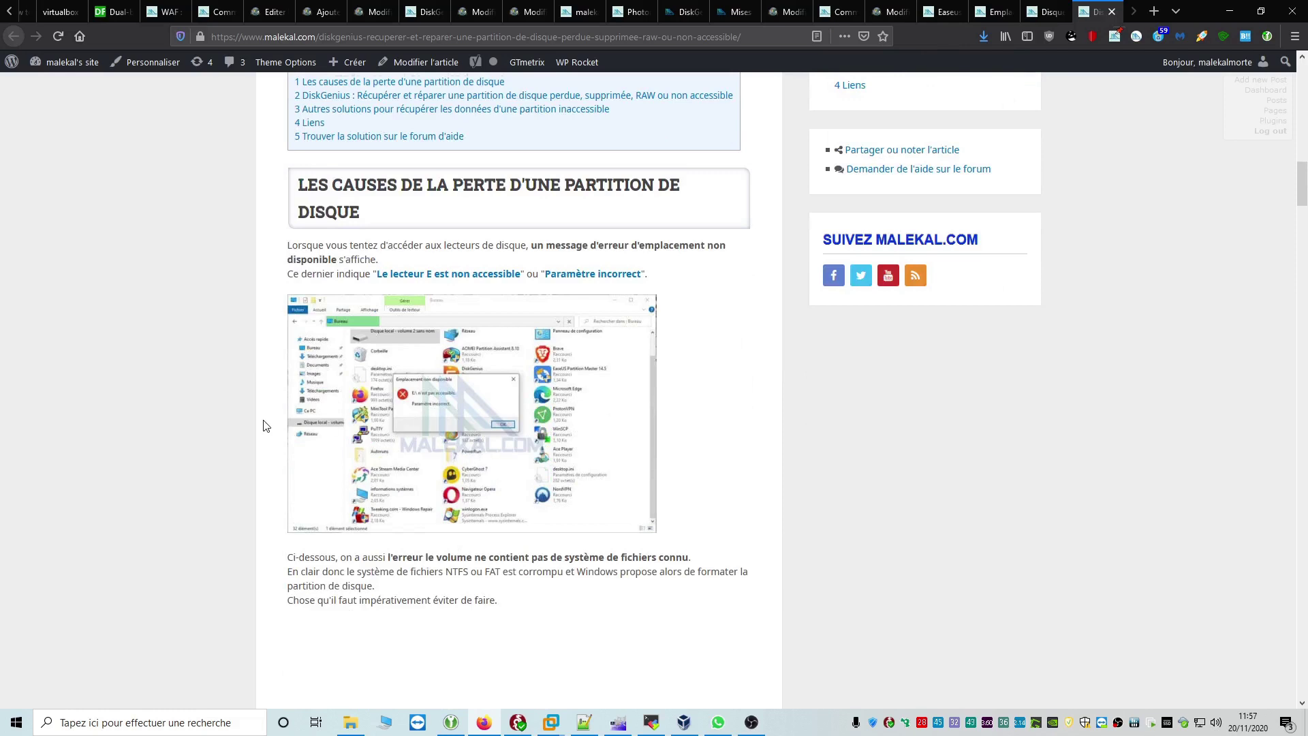
pyautogui.scroll(-13, 266, 426)
pyautogui.scroll(3, 266, 426)
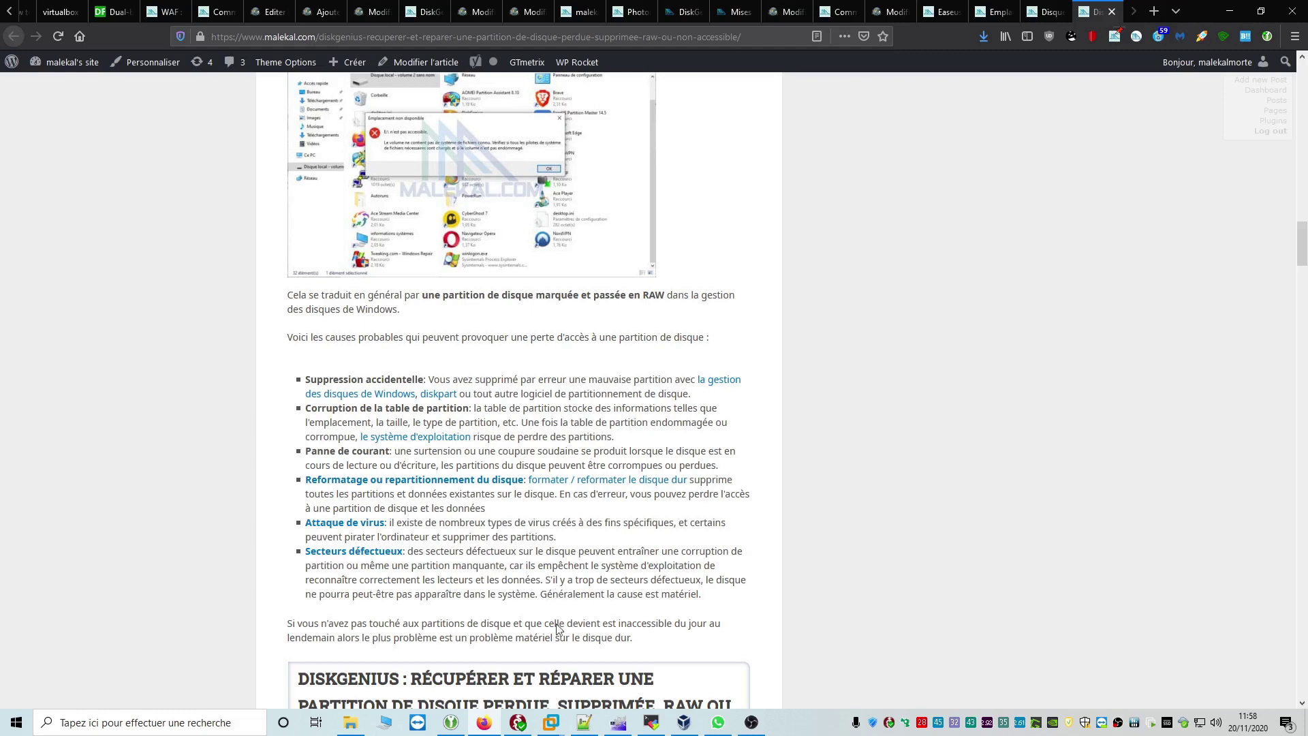
# Step: Switch to VMware Workstation and display the Windows 10 virtual machine in full screen
pyautogui.moveTo(551, 722)
pyautogui.click(477, 658)
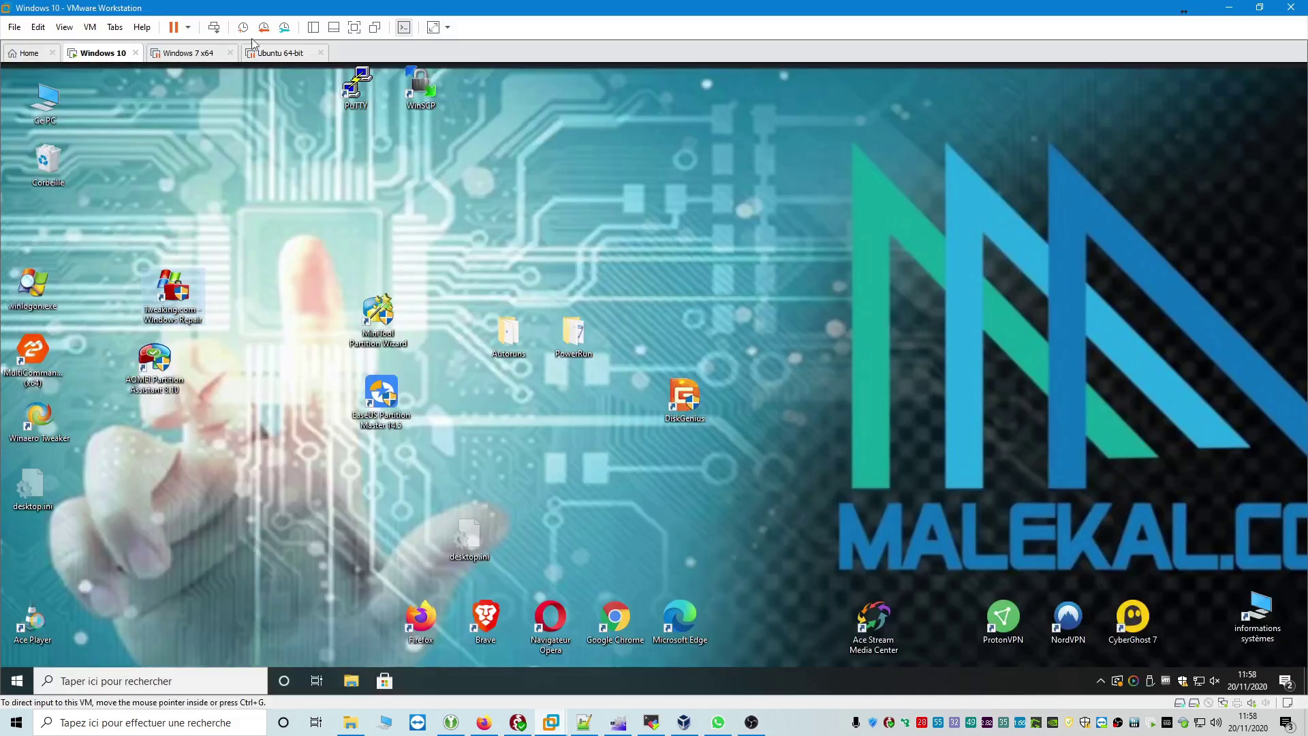
pyautogui.click(354, 27)
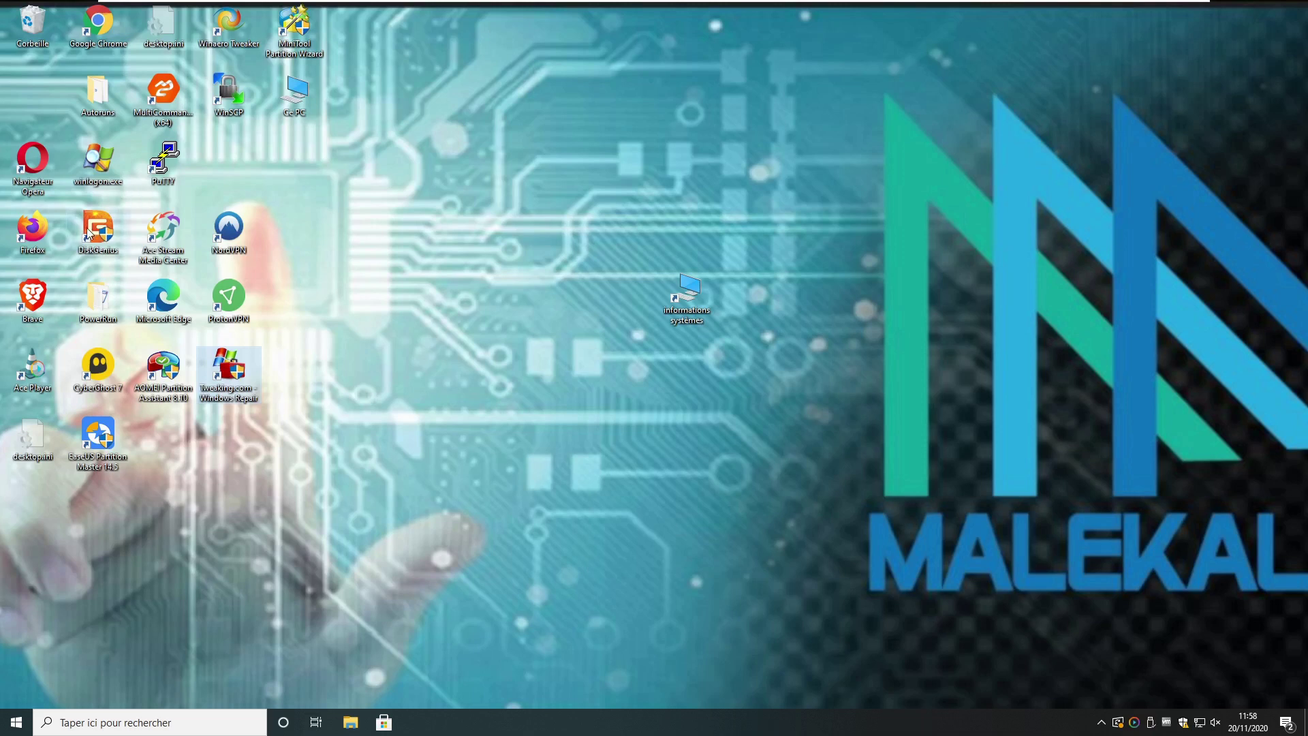
# Step: Move the DiskGenius shortcut to an empty area of the virtual machine's desktop and deselect it
pyautogui.moveTo(89, 225); pyautogui.dragTo(835, 434)
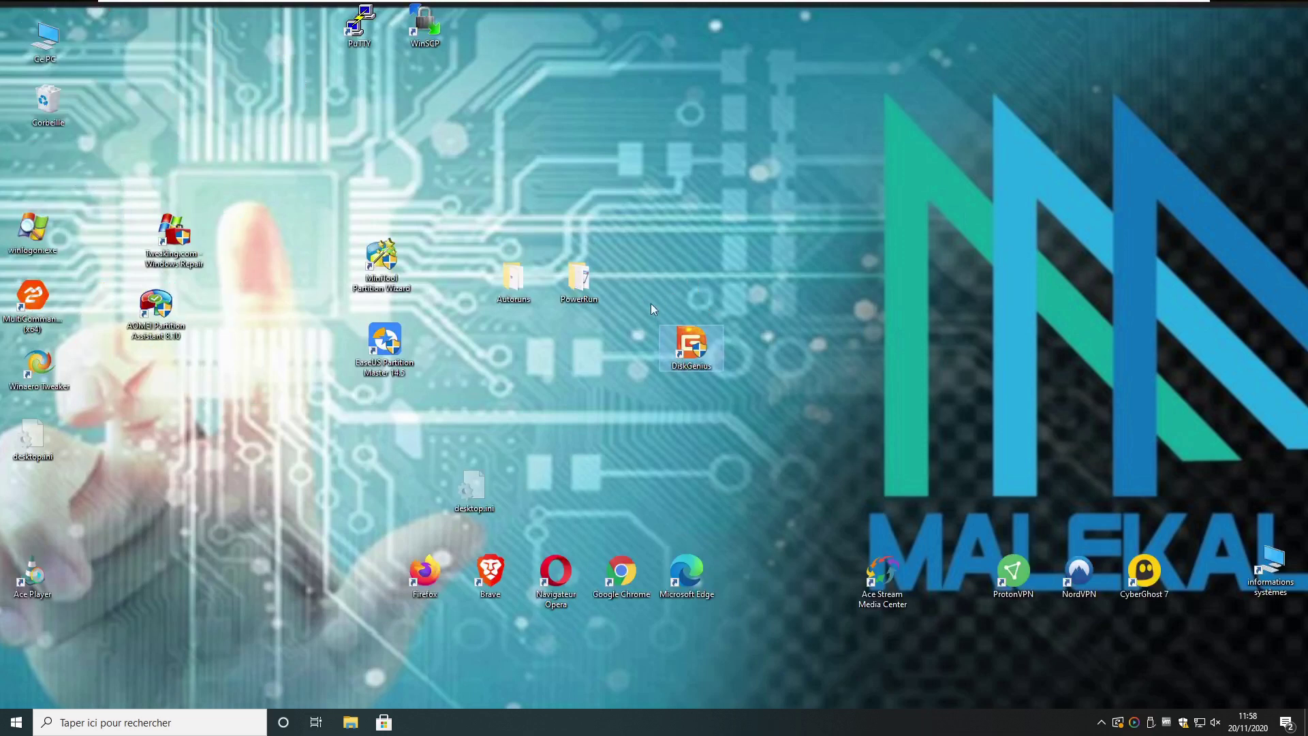
pyautogui.moveTo(688, 351); pyautogui.dragTo(805, 331)
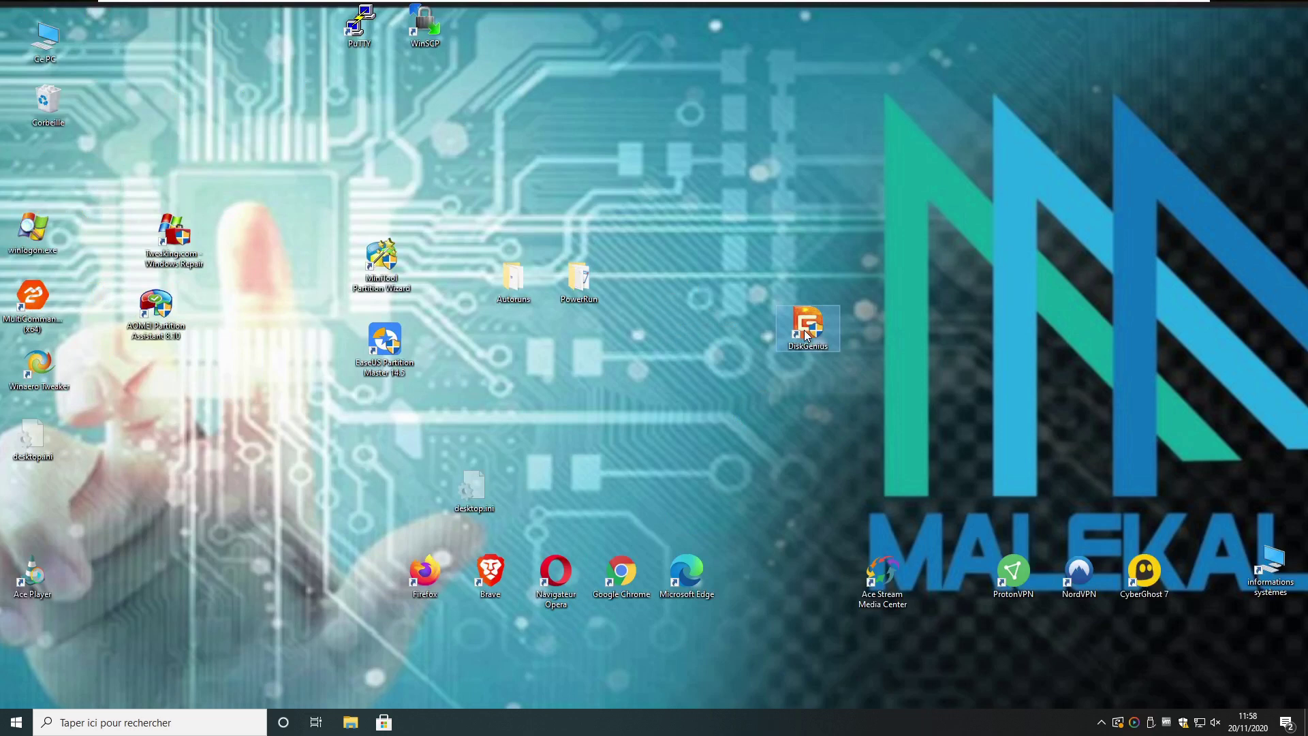
pyautogui.click(682, 423)
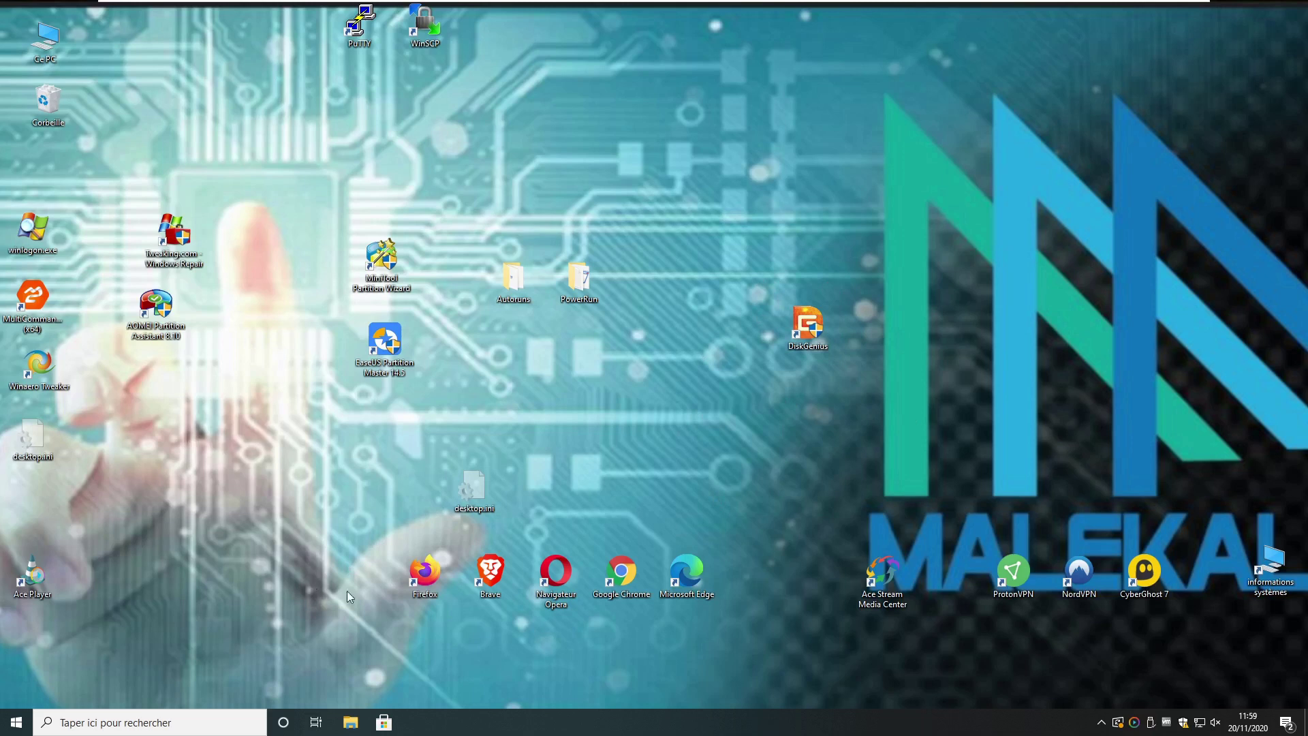
# Step: Inspect the E: partition on Disk 1 in a maximized Windows Disk Management window, and minimize the window
pyautogui.press('super+x')
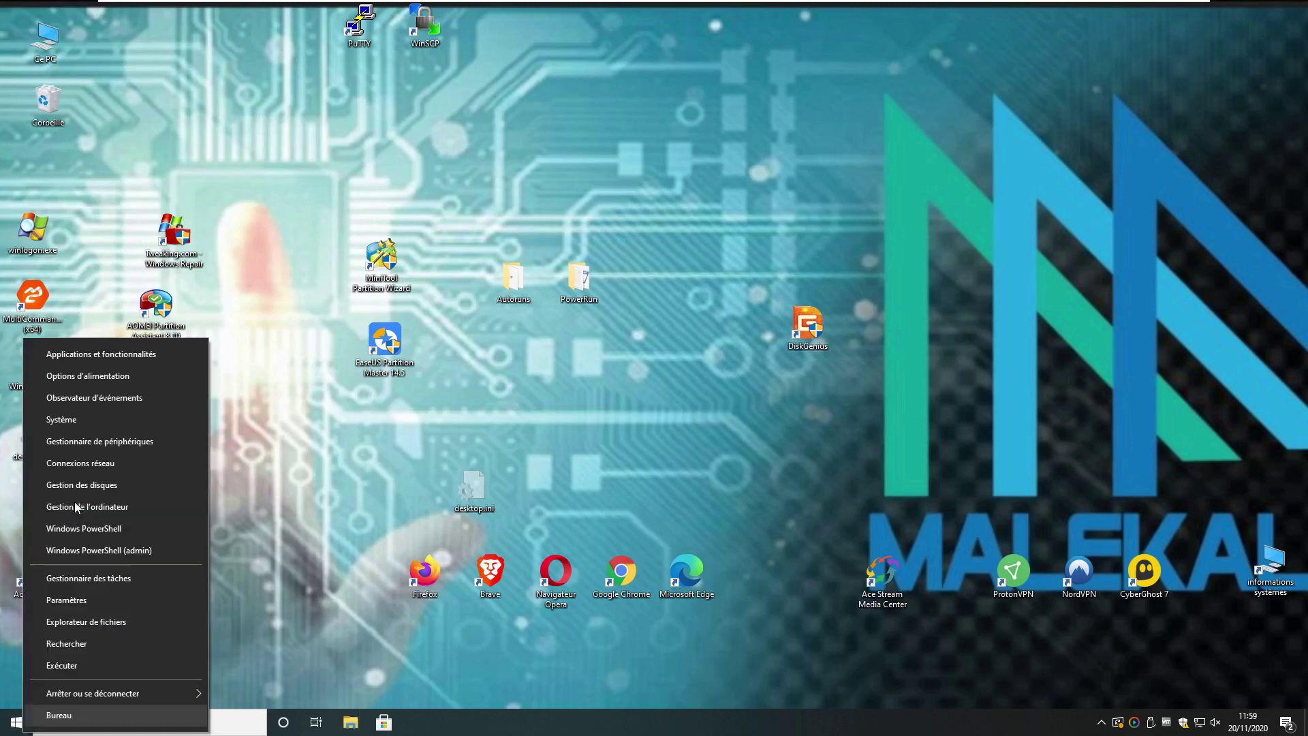
pyautogui.click(120, 485)
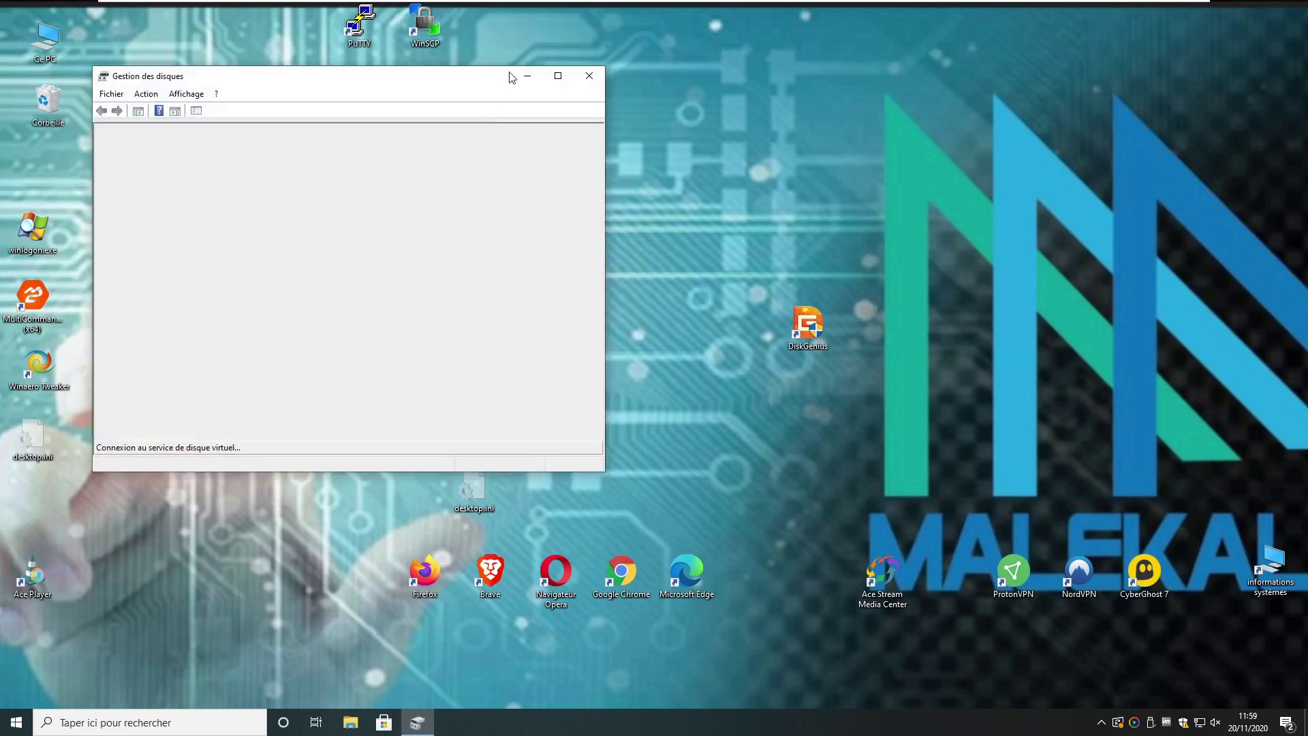
pyautogui.click(556, 74)
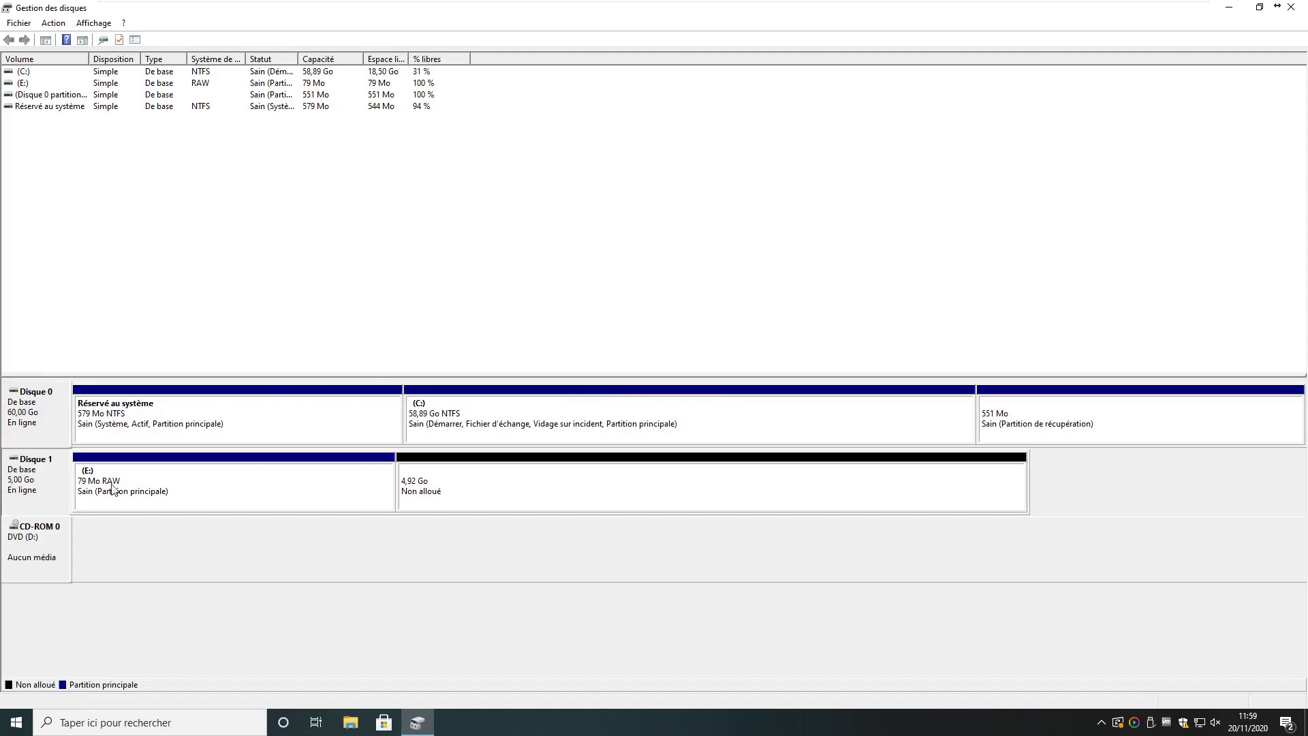
pyautogui.click(150, 472)
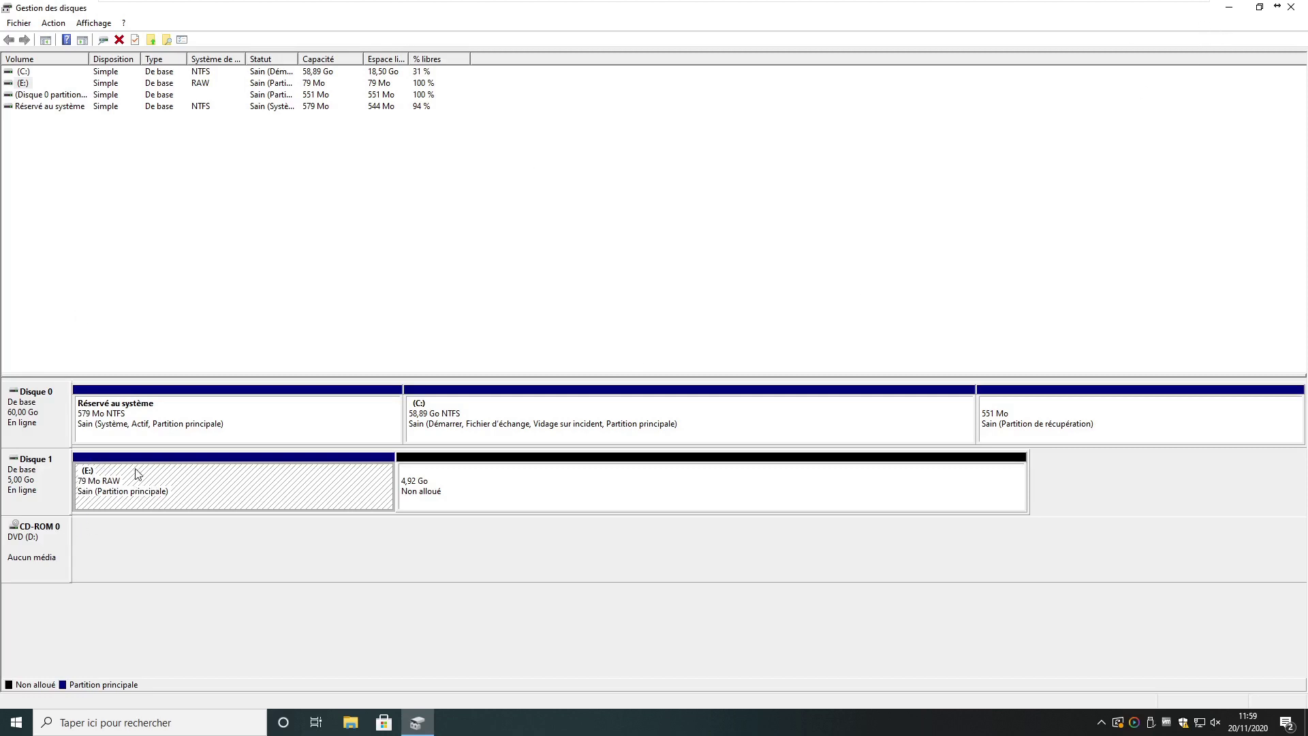
pyautogui.click(1234, 9)
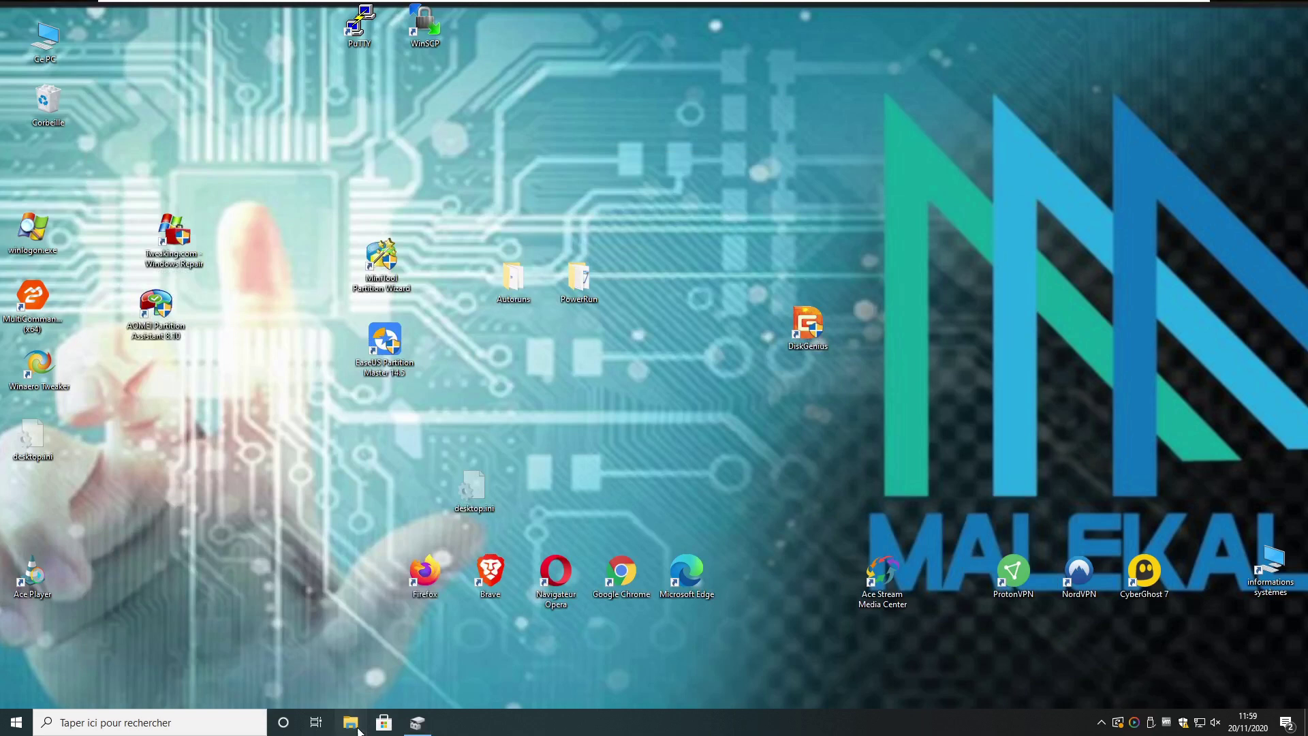
# Step: Try to open the unnamed local volume 2 (E:) from This PC, declining to format it, and close File Explorer
pyautogui.press('super+e')
pyautogui.click(995, 153)
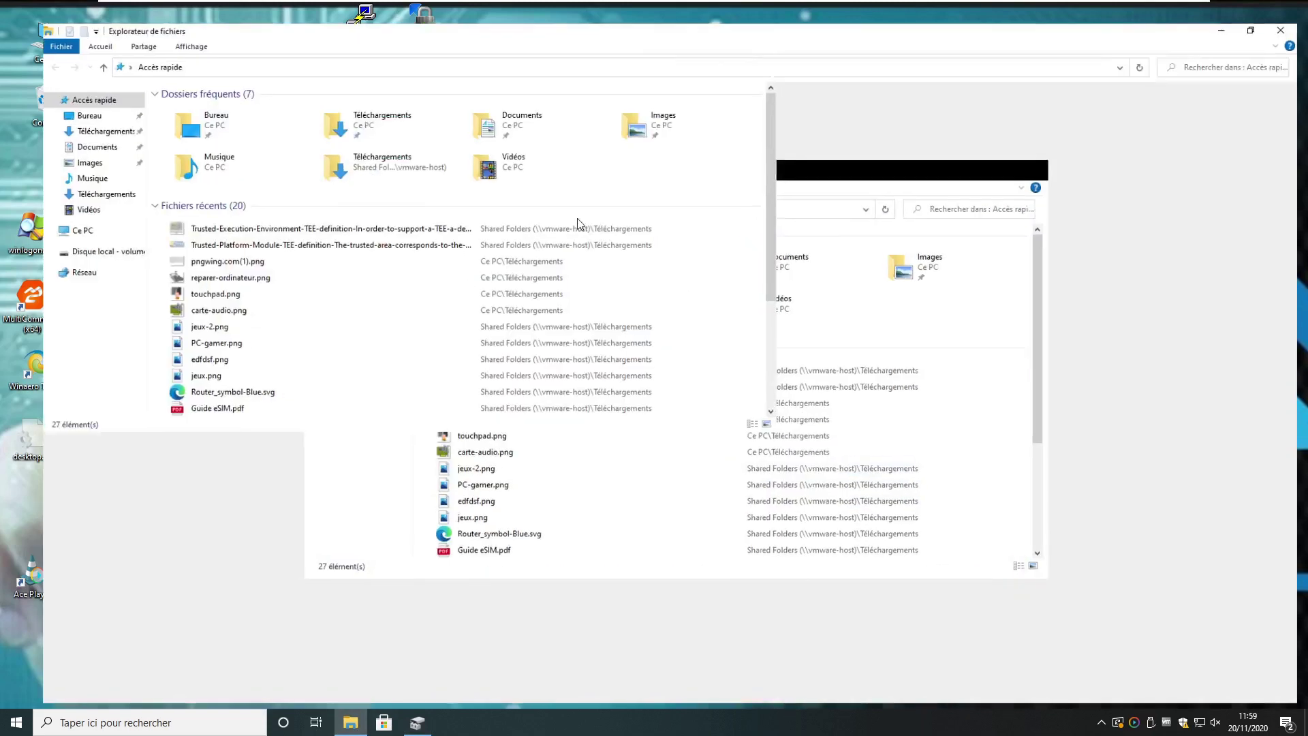
pyautogui.click(42, 215)
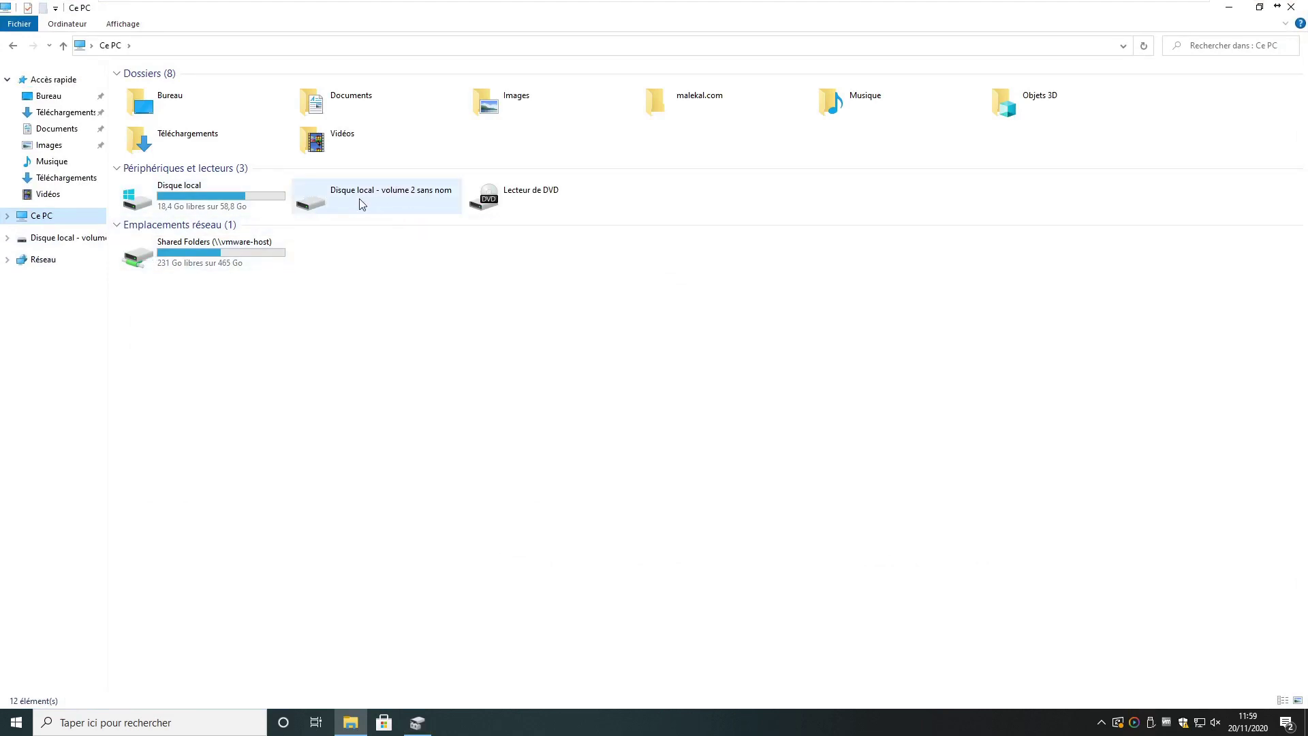
pyautogui.click(381, 202)
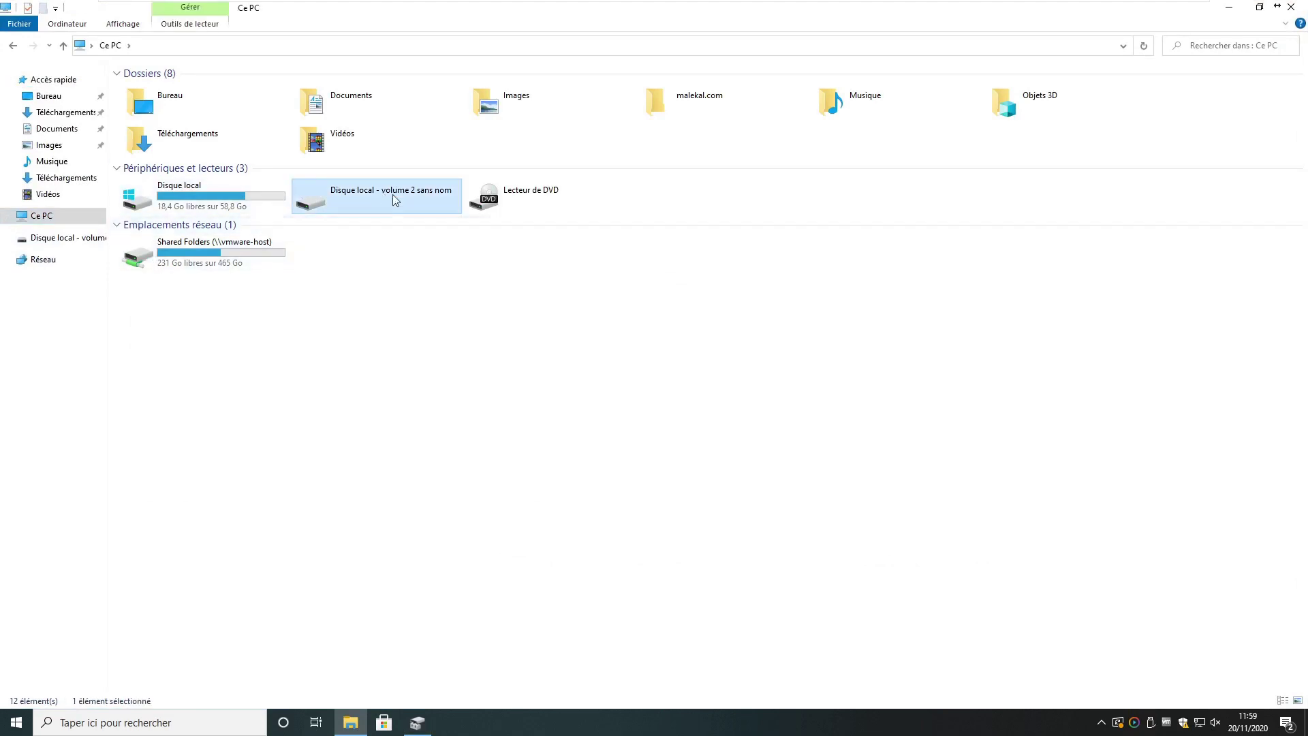
pyautogui.doubleClick(344, 197)
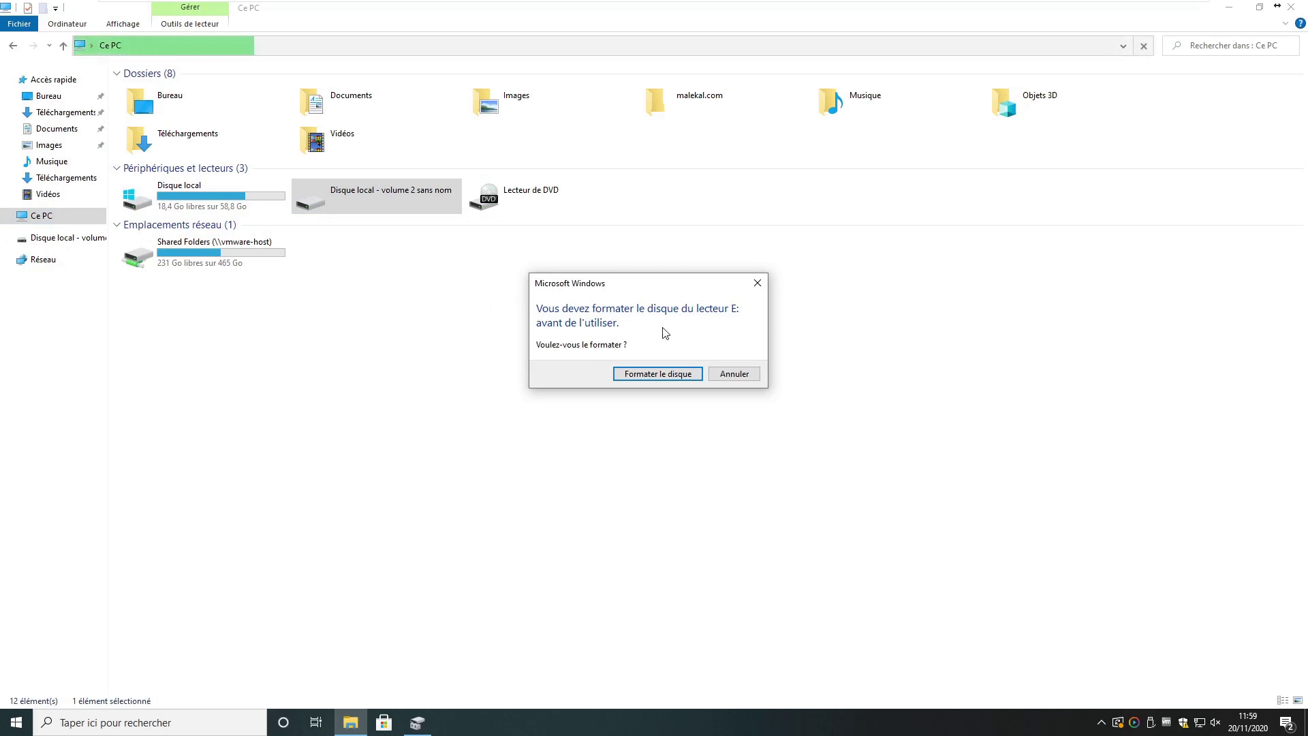
pyautogui.click(736, 375)
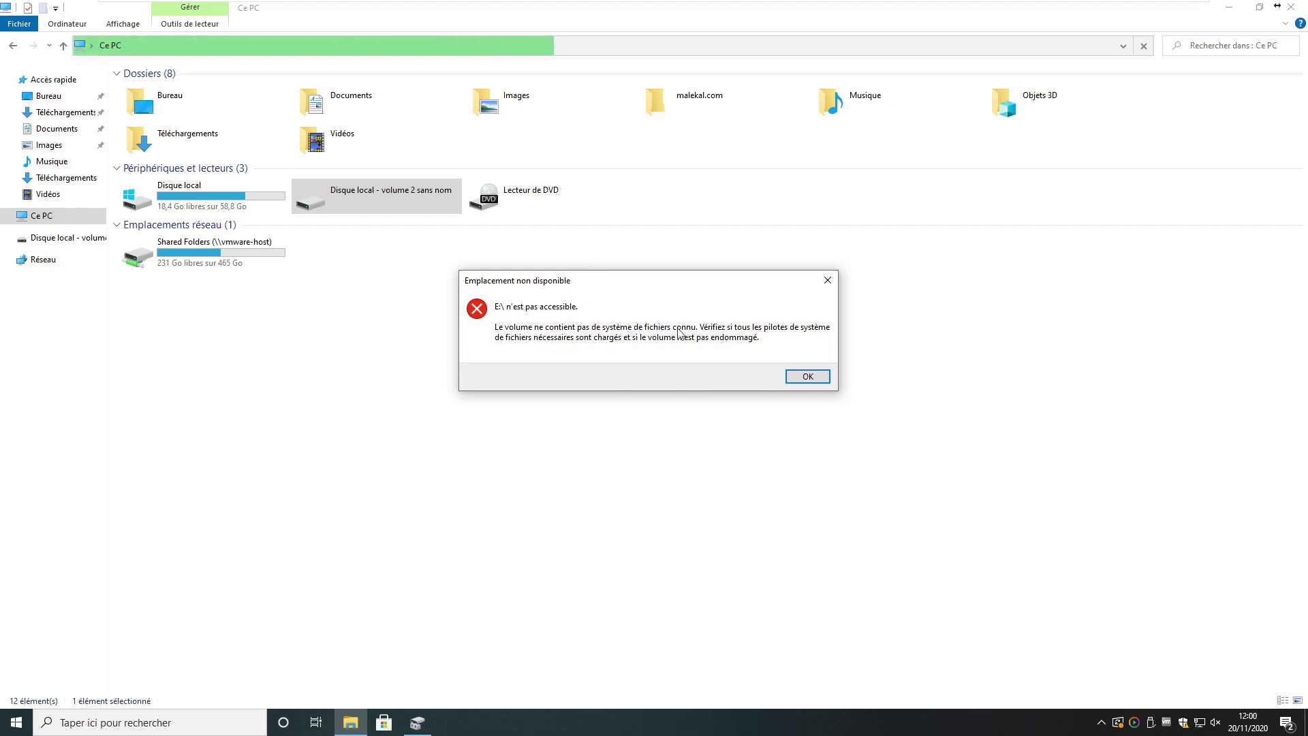
pyautogui.click(808, 379)
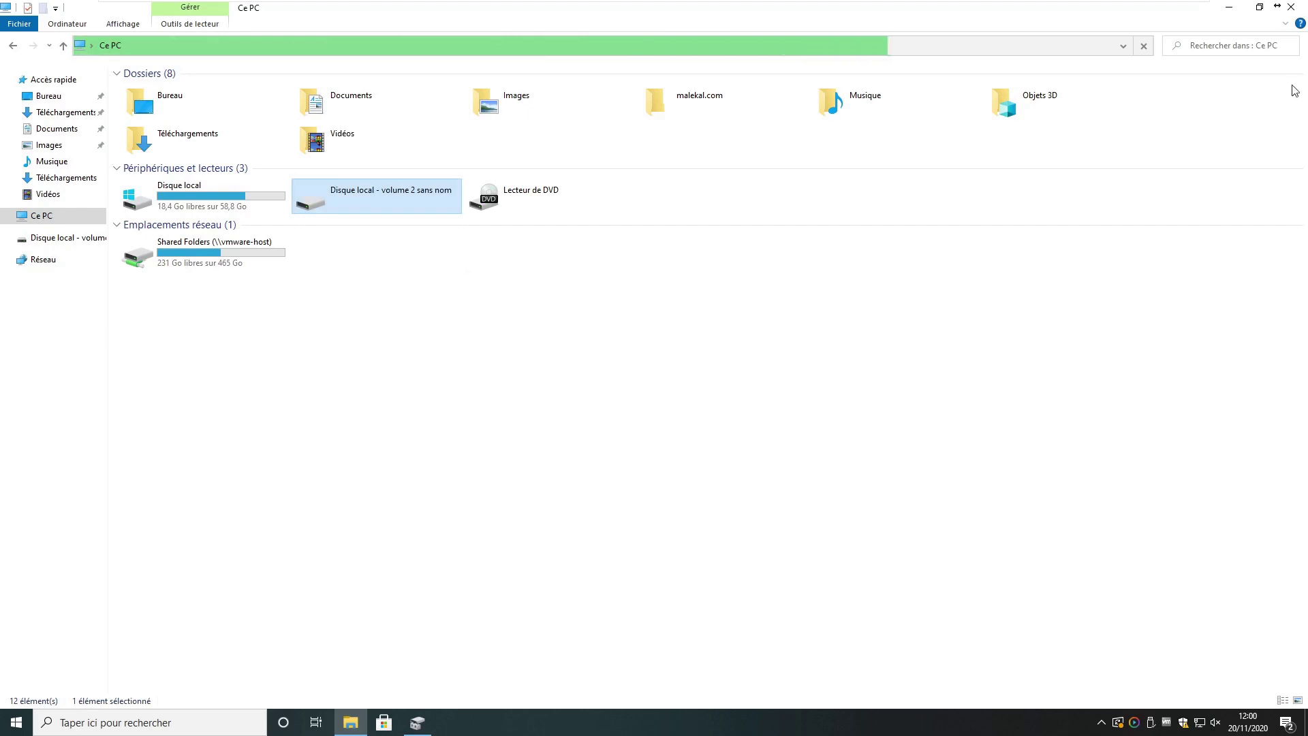
pyautogui.click(1292, 8)
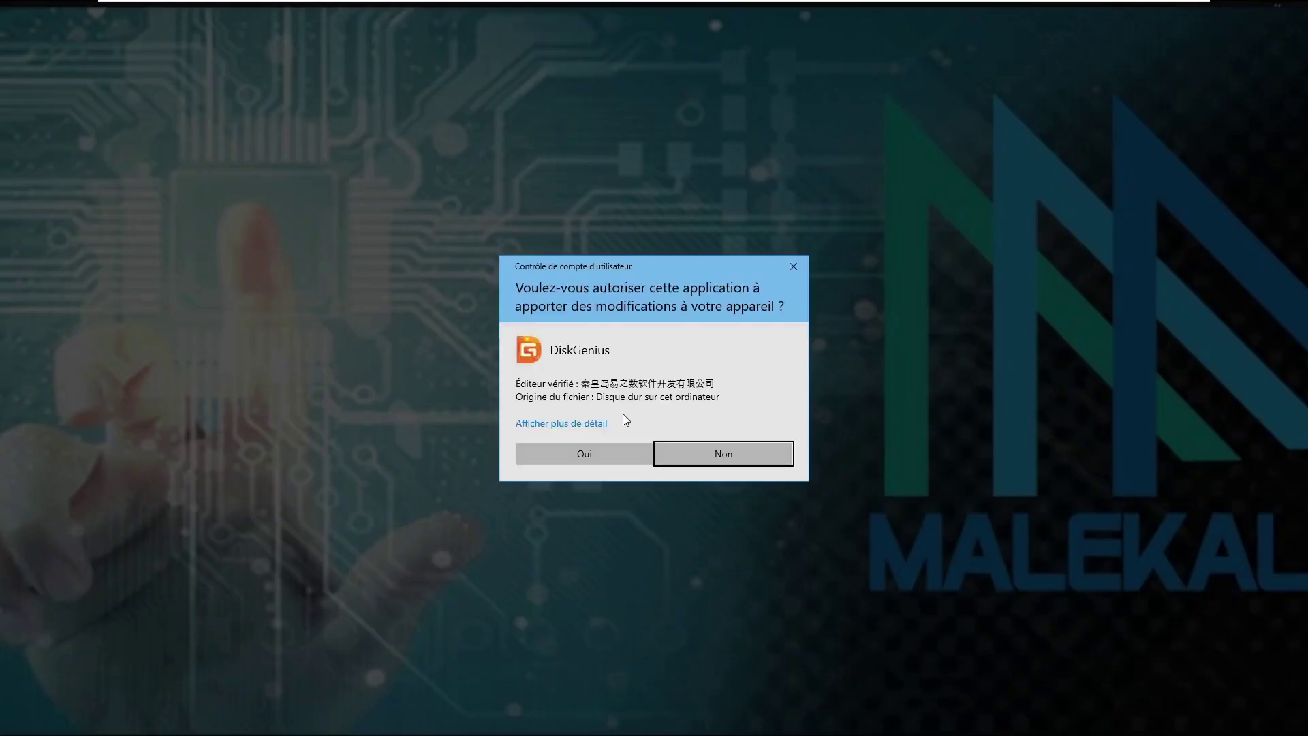
# Step: Launch DiskGenius with permission to make changes and select the Unformatted (E:) partition on the 5 GB disk
pyautogui.click(621, 448)
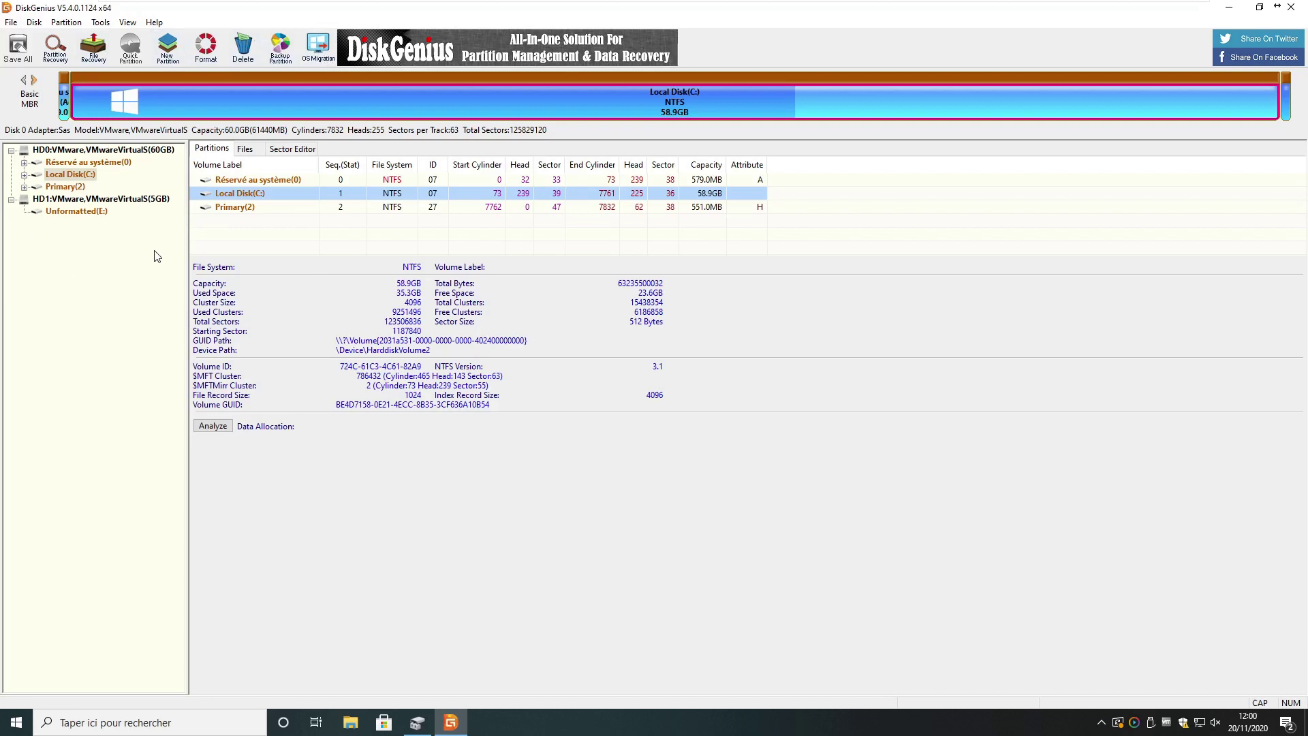
pyautogui.click(73, 213)
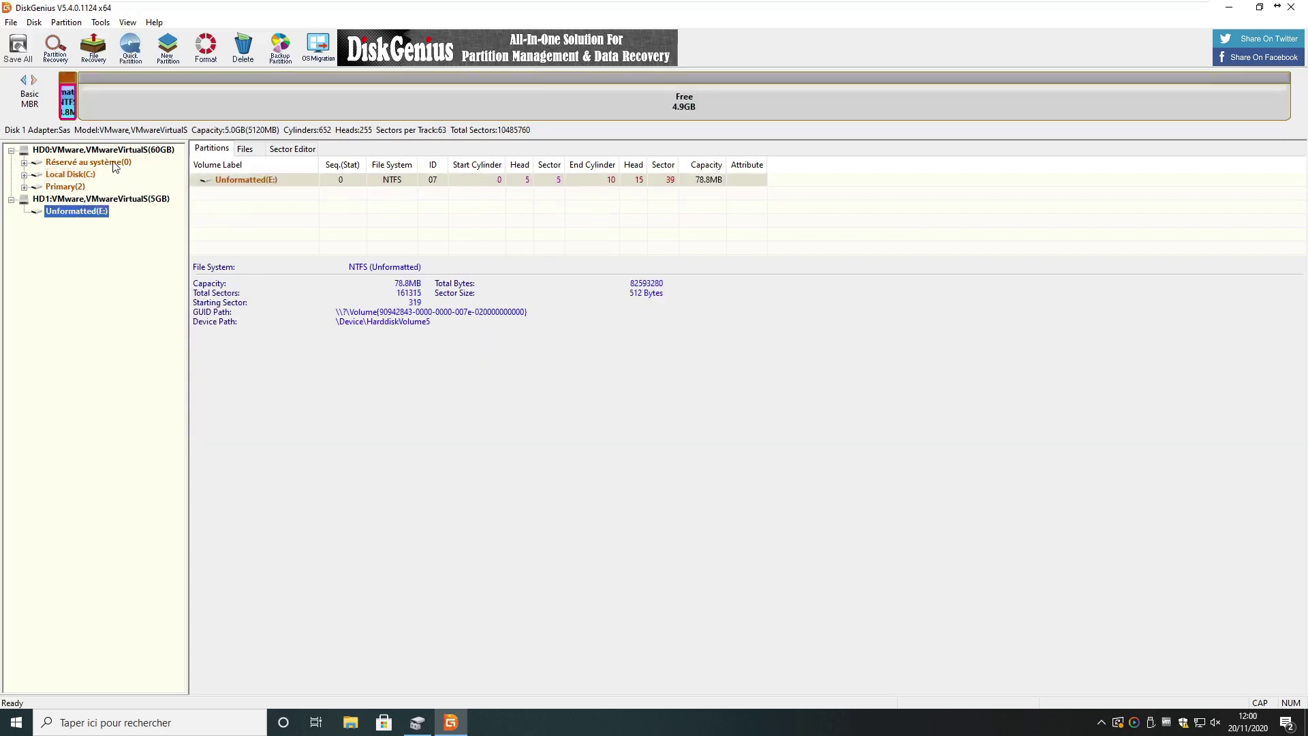
# Step: Start a lost partition search on the 5 GB disk with the searching range set to Whole Disk
pyautogui.click(100, 23)
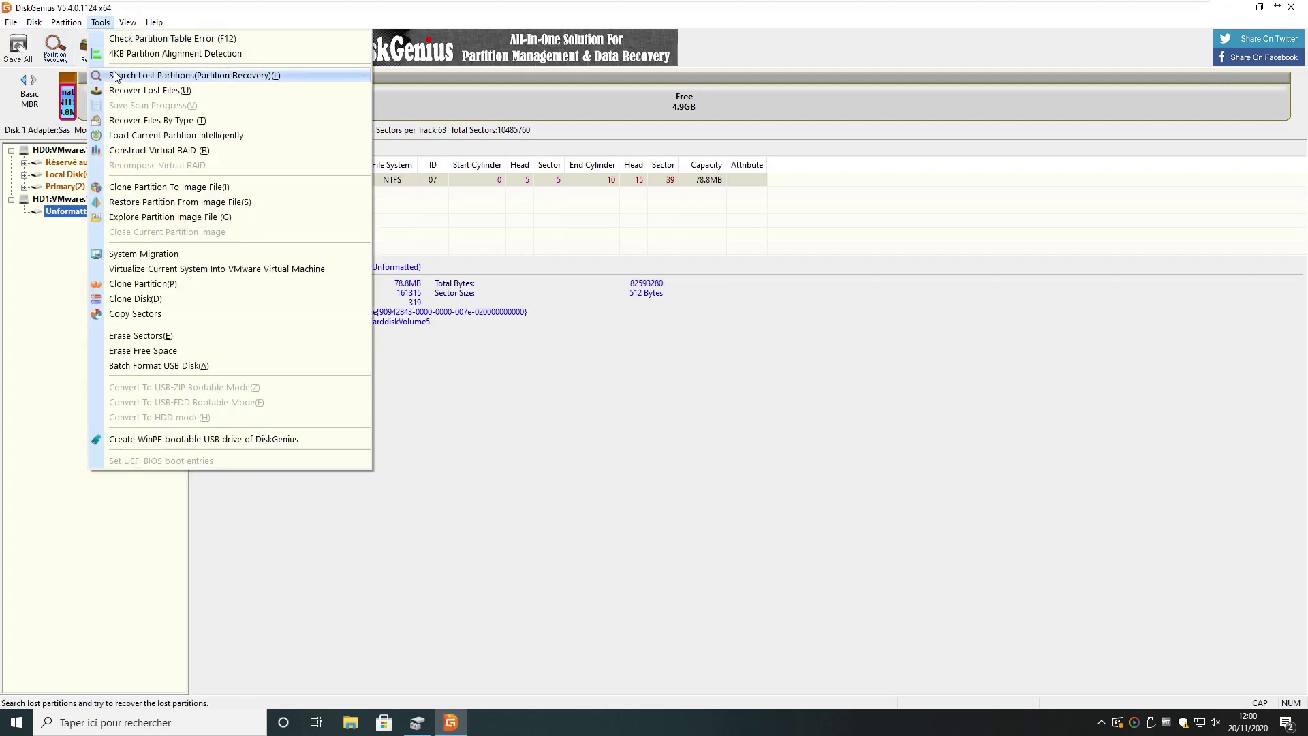
pyautogui.click(198, 76)
pyautogui.moveTo(658, 224); pyautogui.dragTo(488, 176)
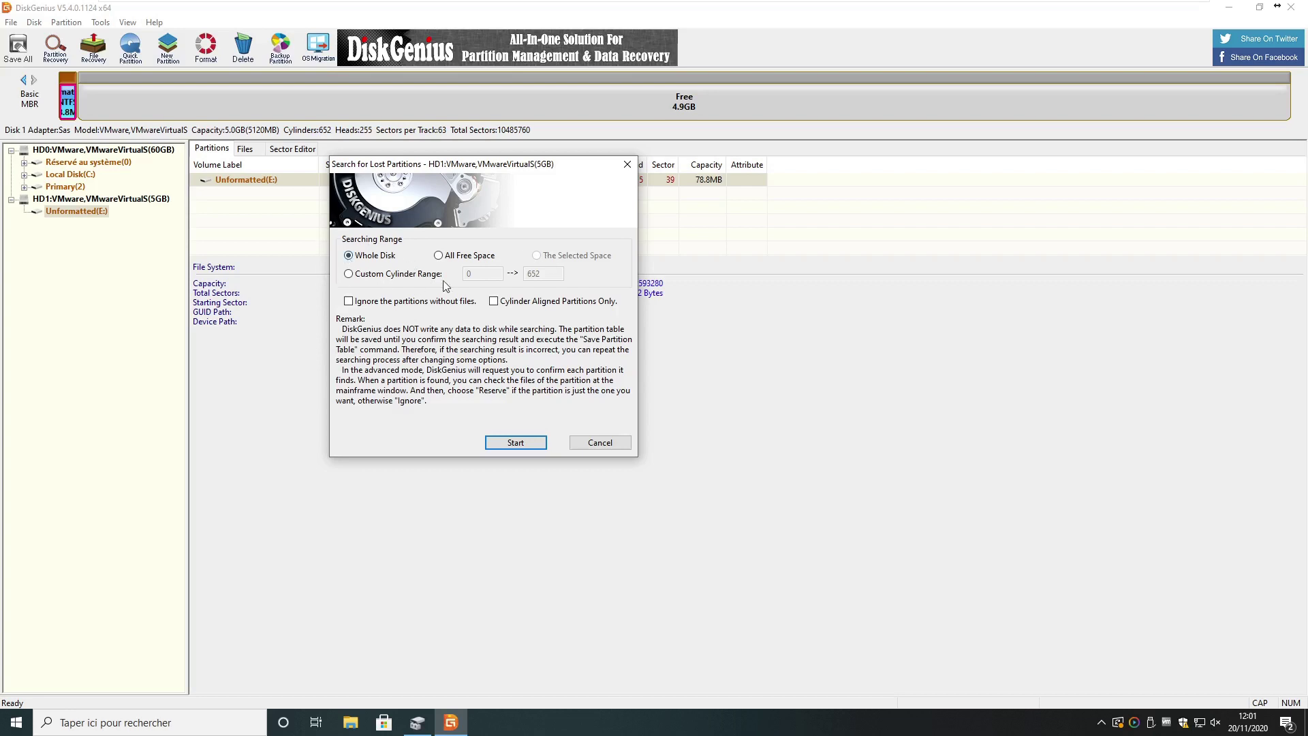
pyautogui.click(516, 443)
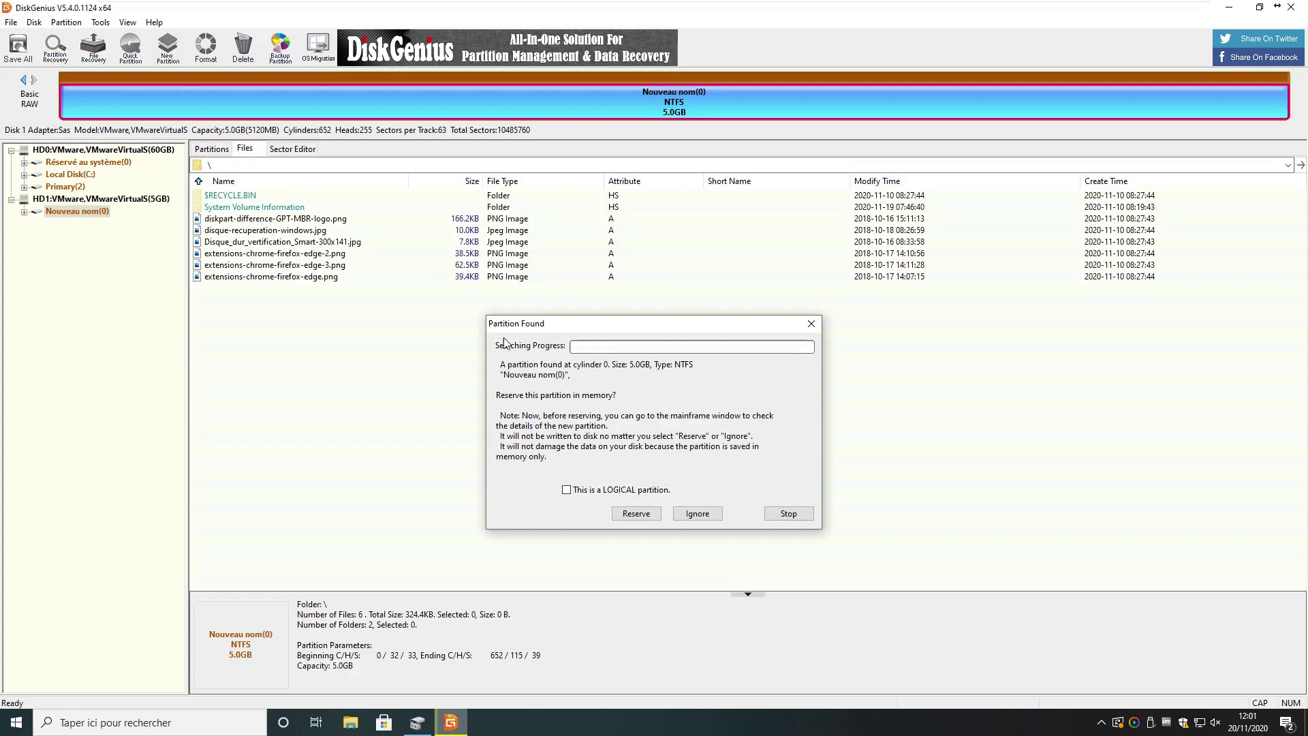
# Step: Preview the PNG and JPEG files in the found NTFS partition to check that their contents are readable
pyautogui.moveTo(665, 322); pyautogui.dragTo(609, 298)
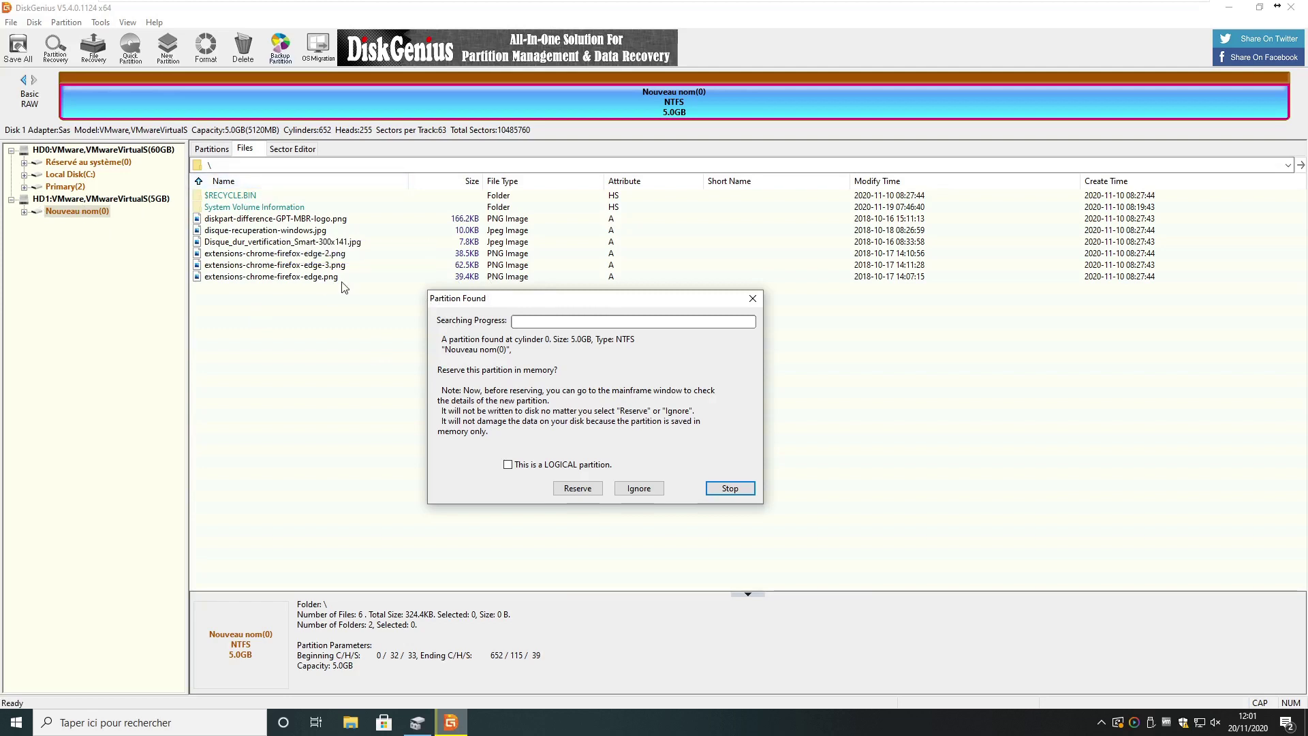
pyautogui.click(307, 277)
pyautogui.click(302, 244)
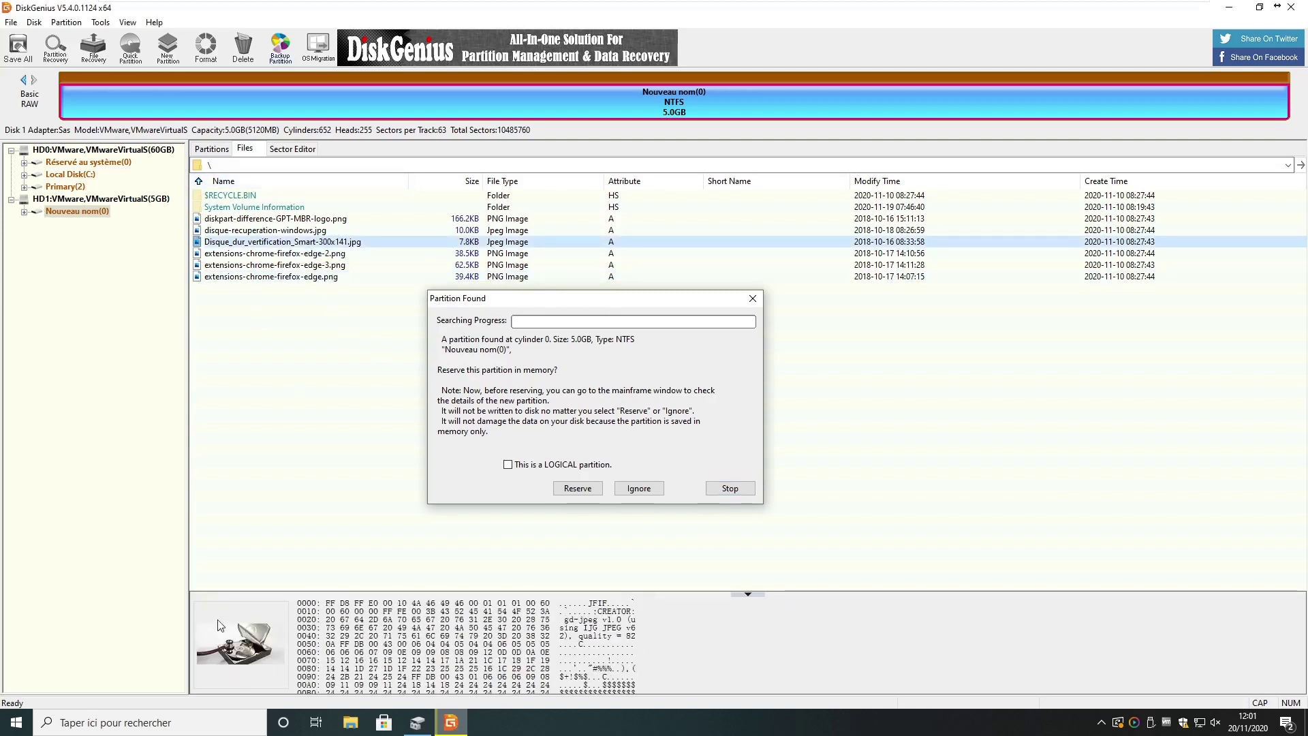
pyautogui.click(300, 232)
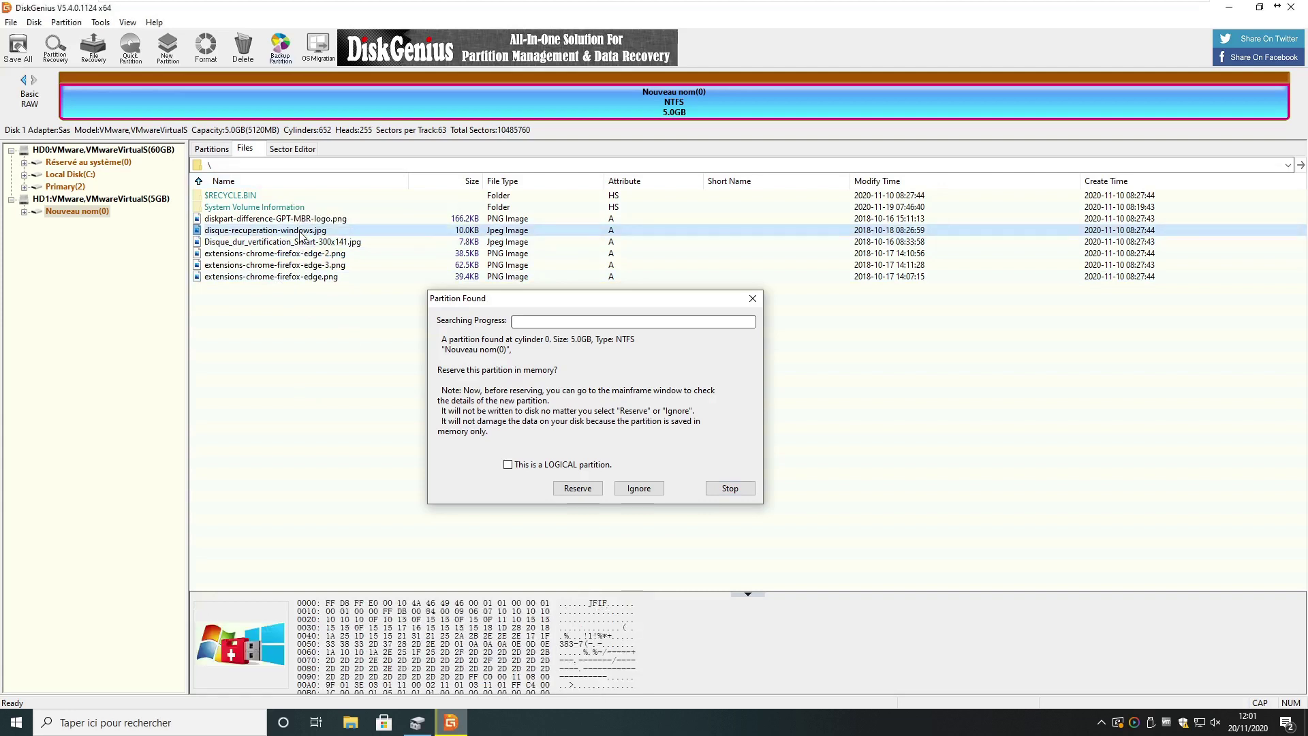
pyautogui.click(306, 220)
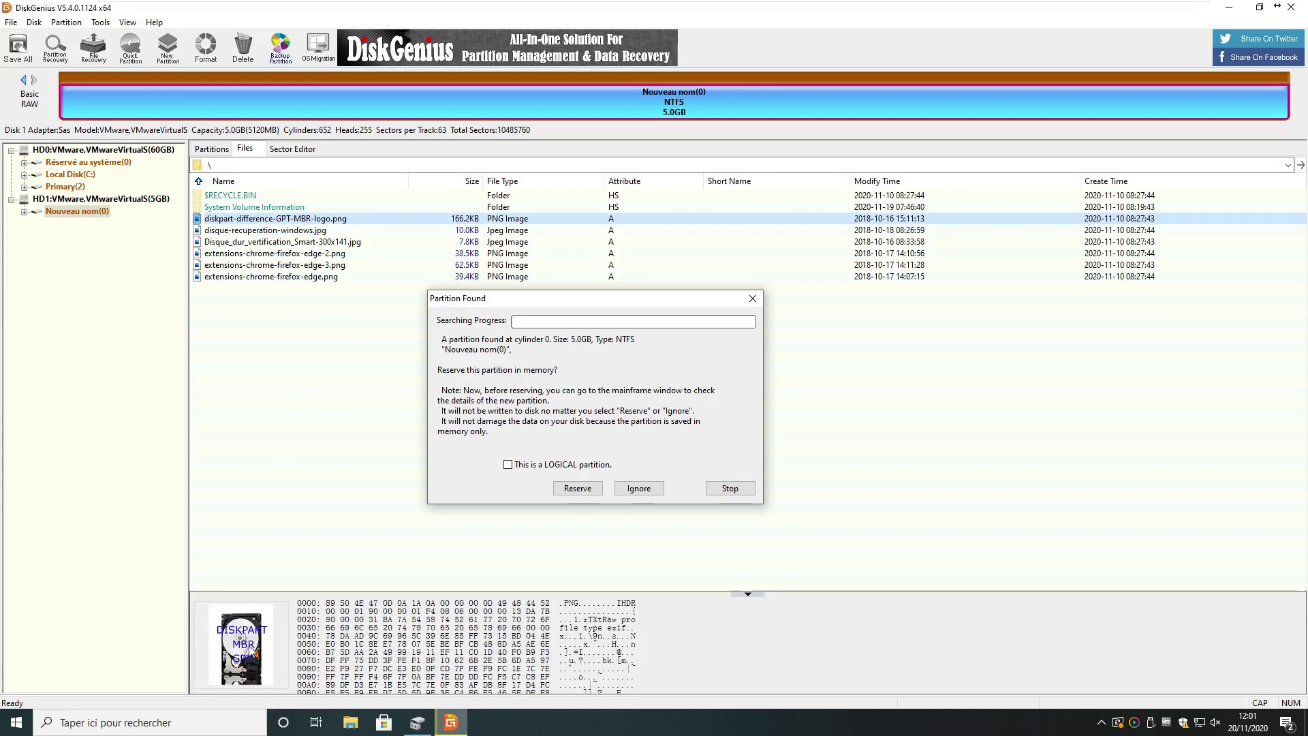
pyautogui.click(243, 280)
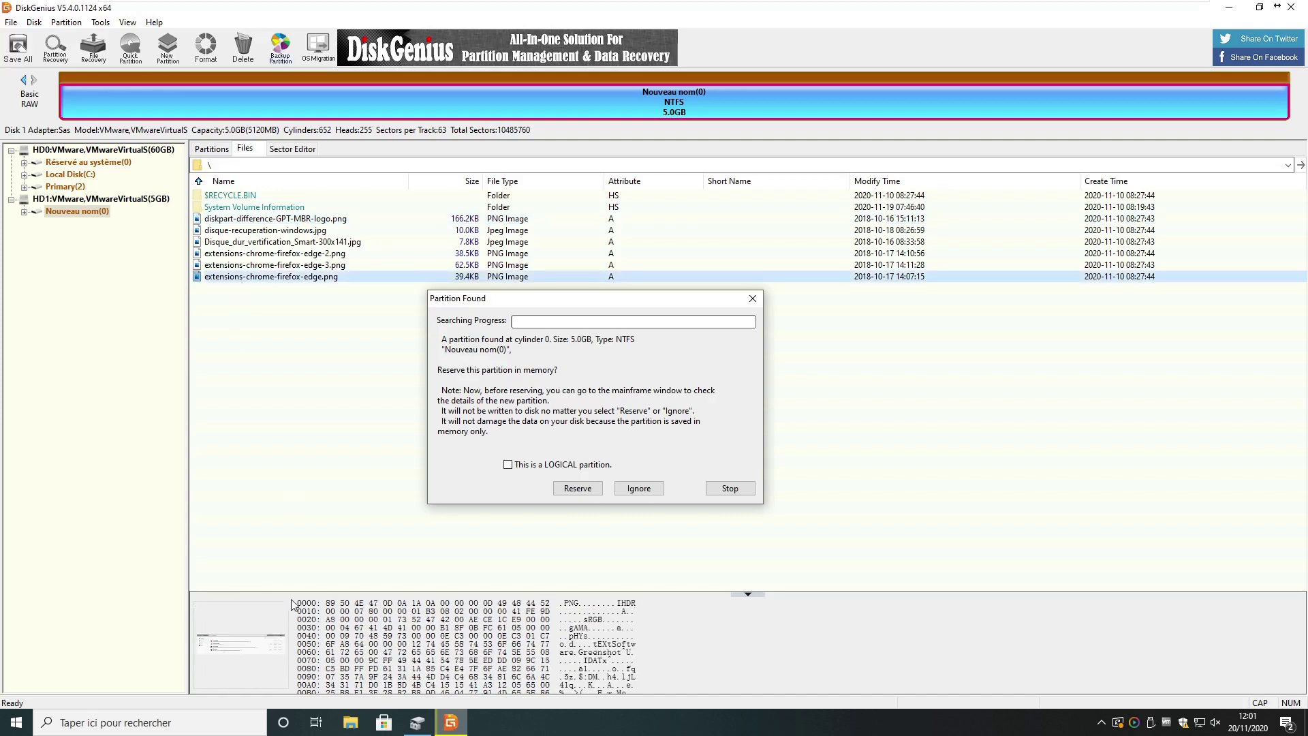
pyautogui.click(311, 266)
pyautogui.click(317, 255)
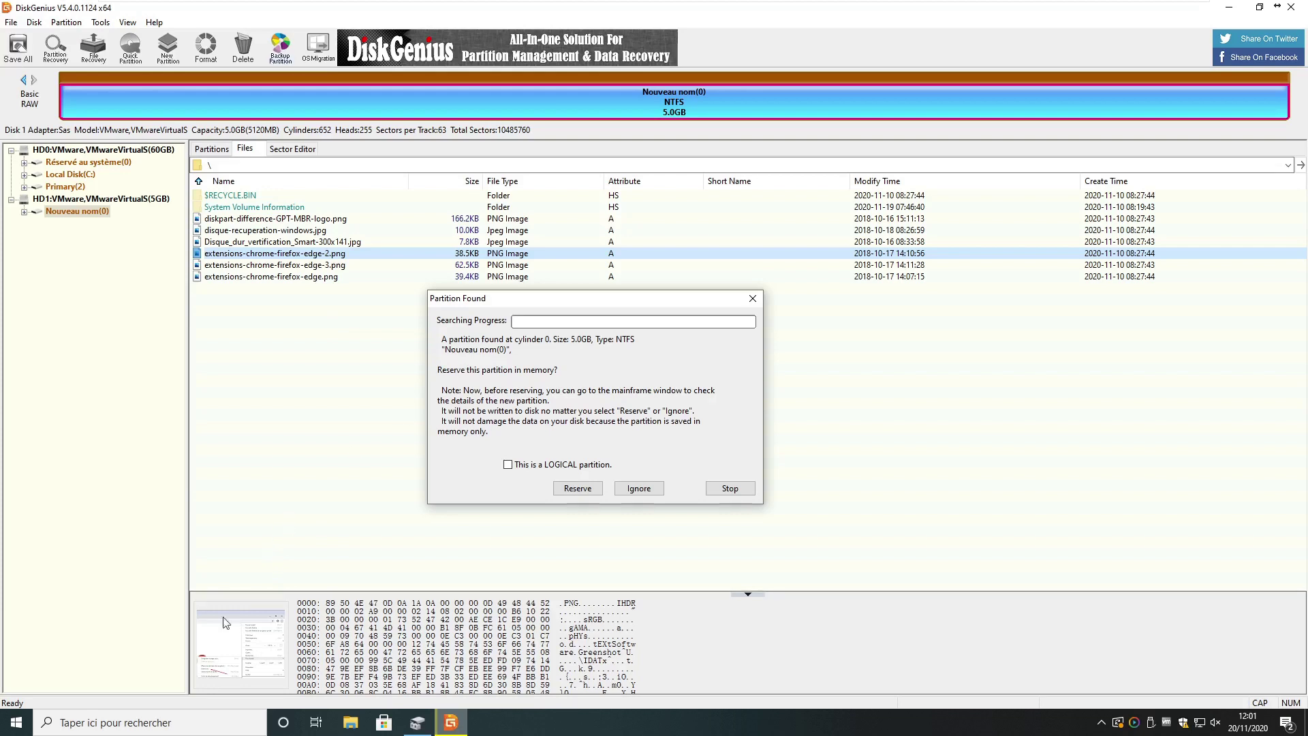
pyautogui.click(283, 242)
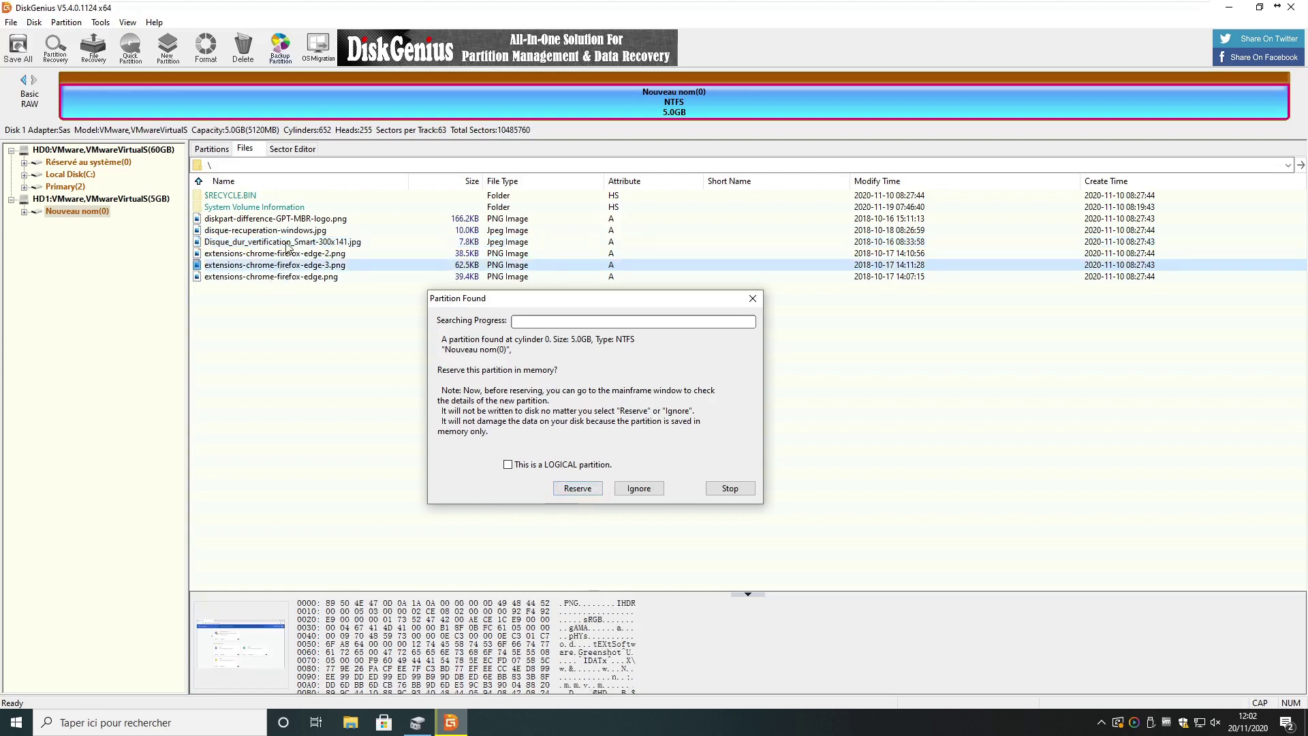
# Step: Reserve the found 5.0 GB NTFS partition "Nouveau nom(0)" in memory
pyautogui.click(578, 490)
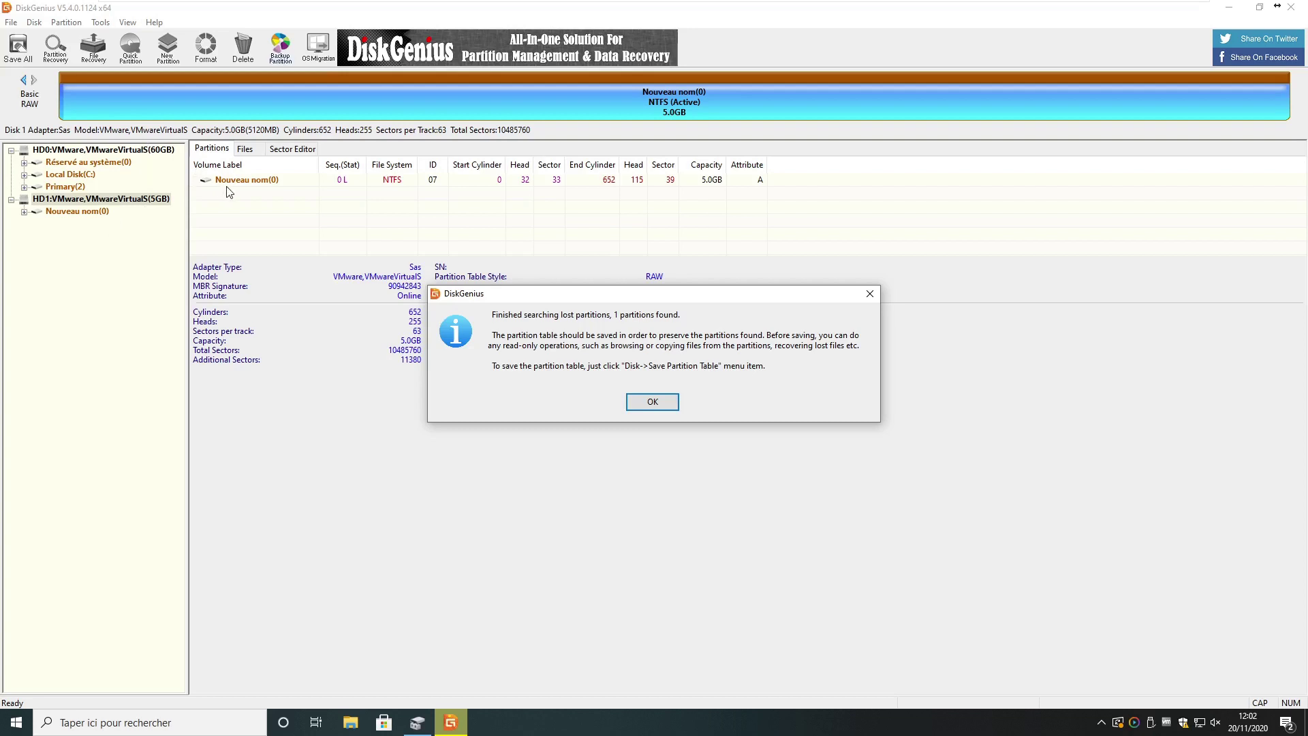
# Step: Try to save the partition table with the found NTFS partition to the 5 GB disk
pyautogui.click(647, 403)
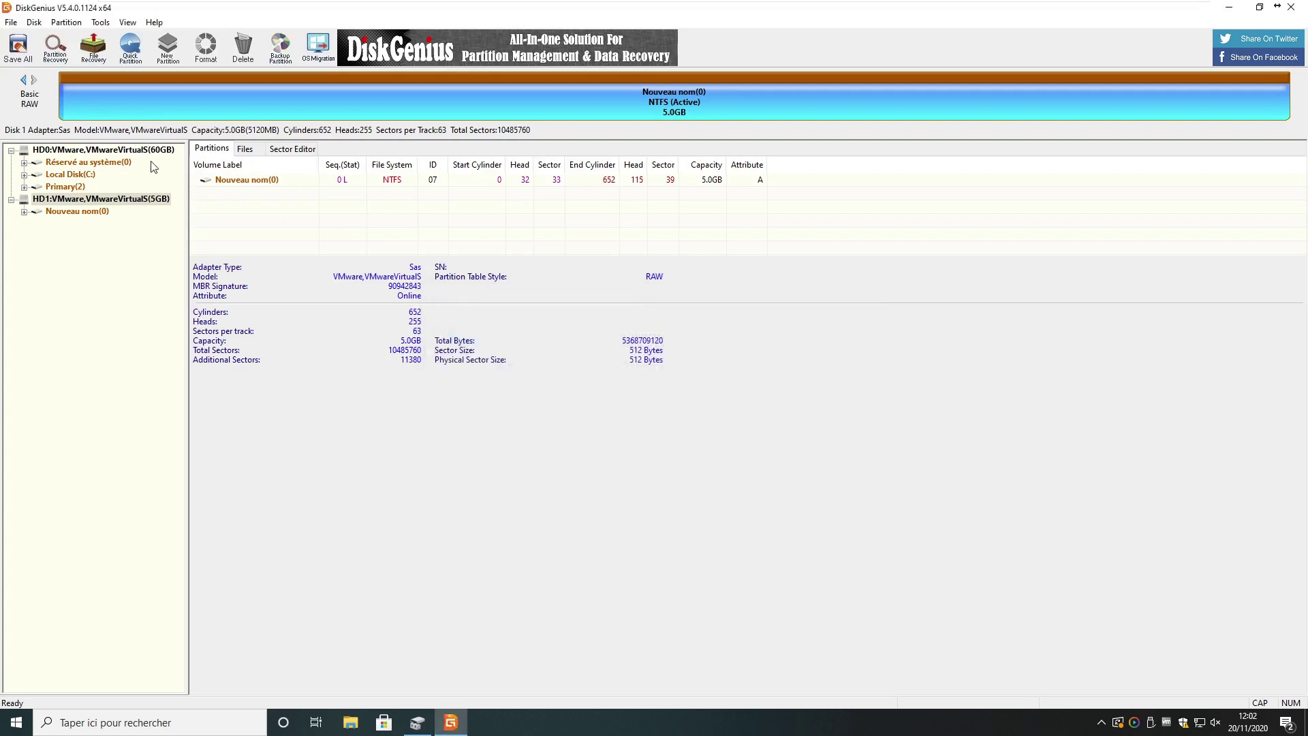
pyautogui.click(33, 22)
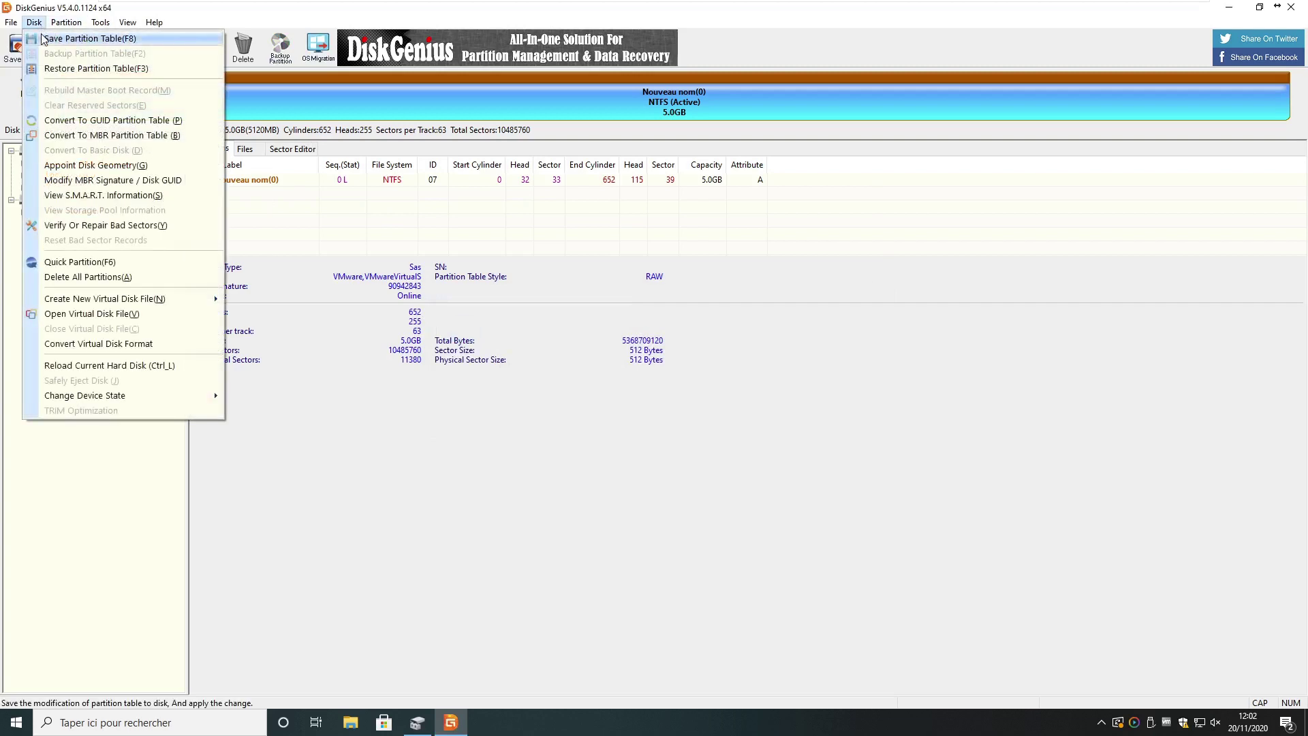
pyautogui.click(42, 39)
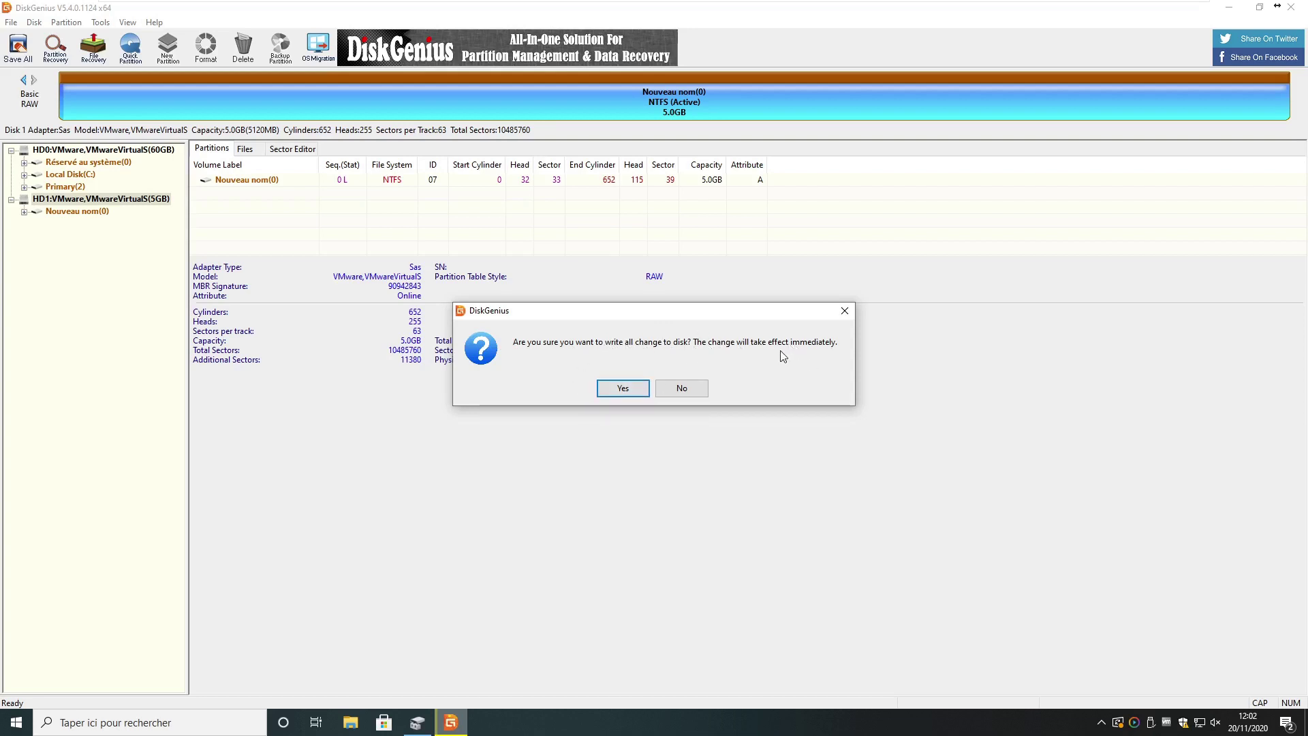
pyautogui.click(623, 388)
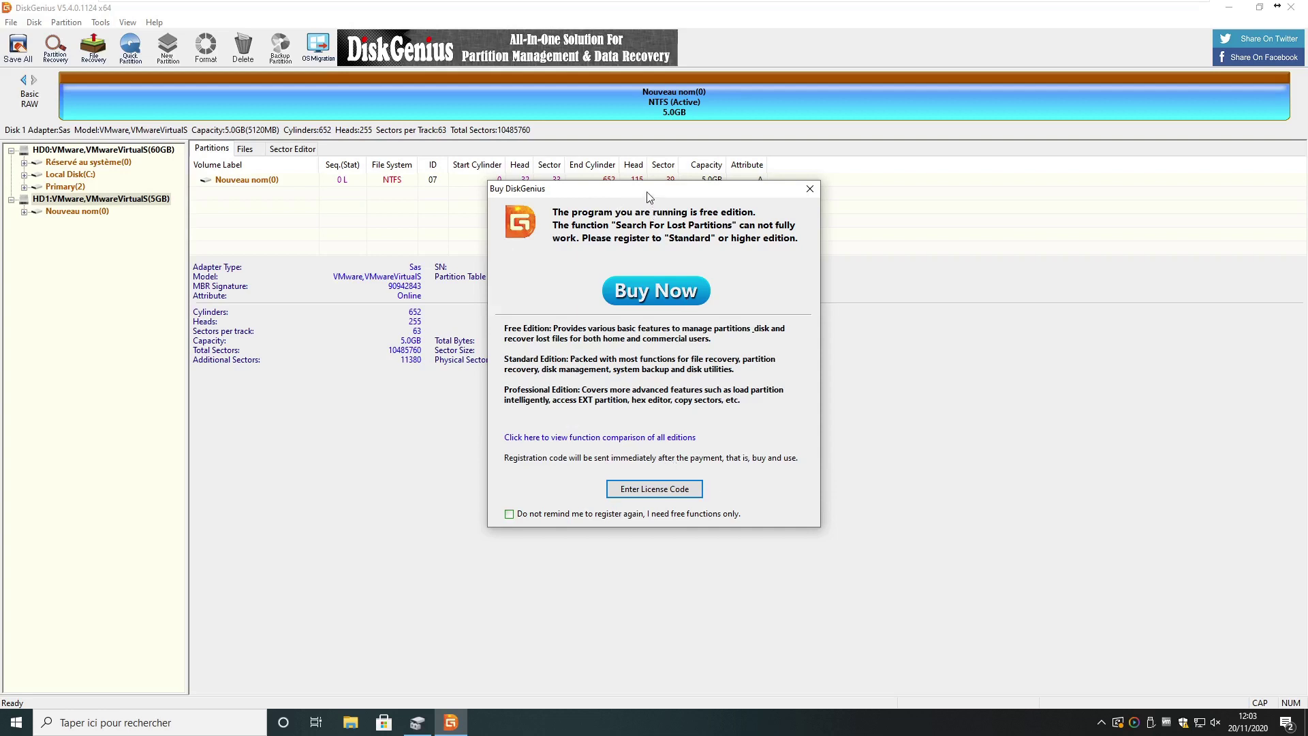
pyautogui.click(810, 190)
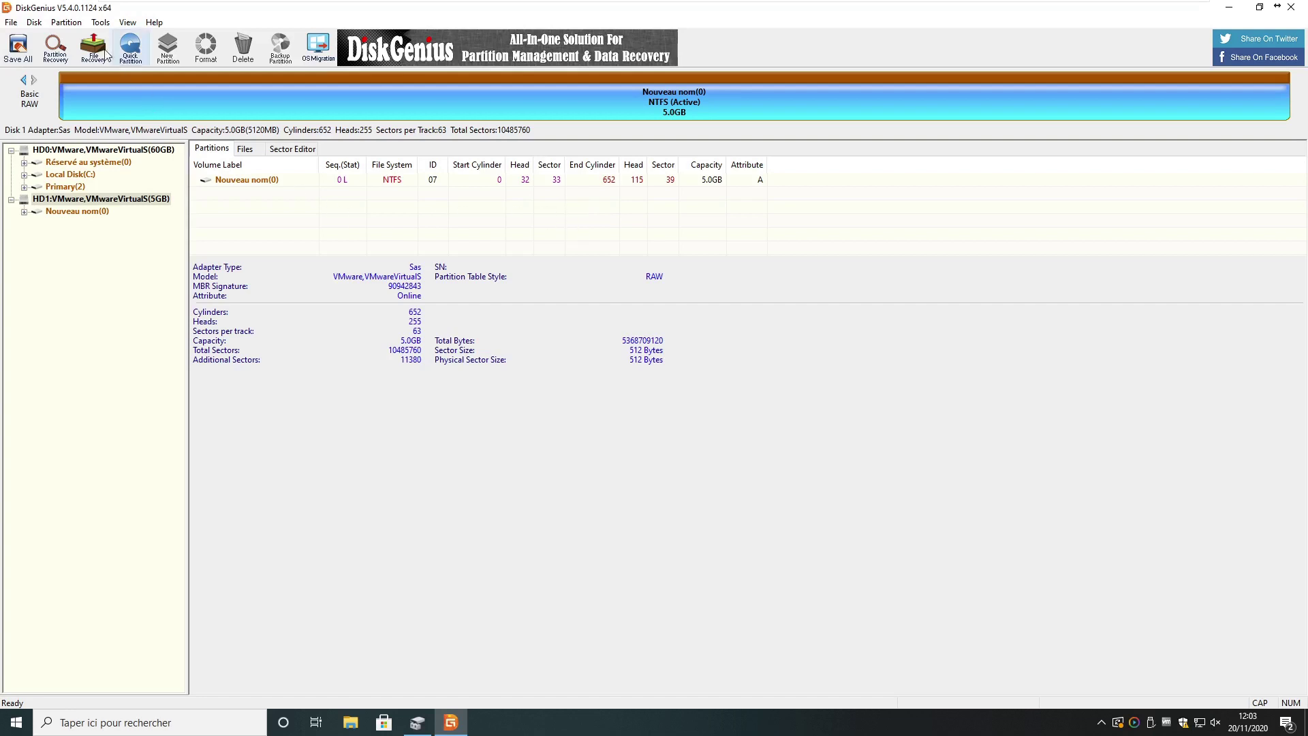
# Step: Open file recovery for the 5 GB disk and check which file systems the complete recovery scans, leaving the defaults
pyautogui.click(100, 22)
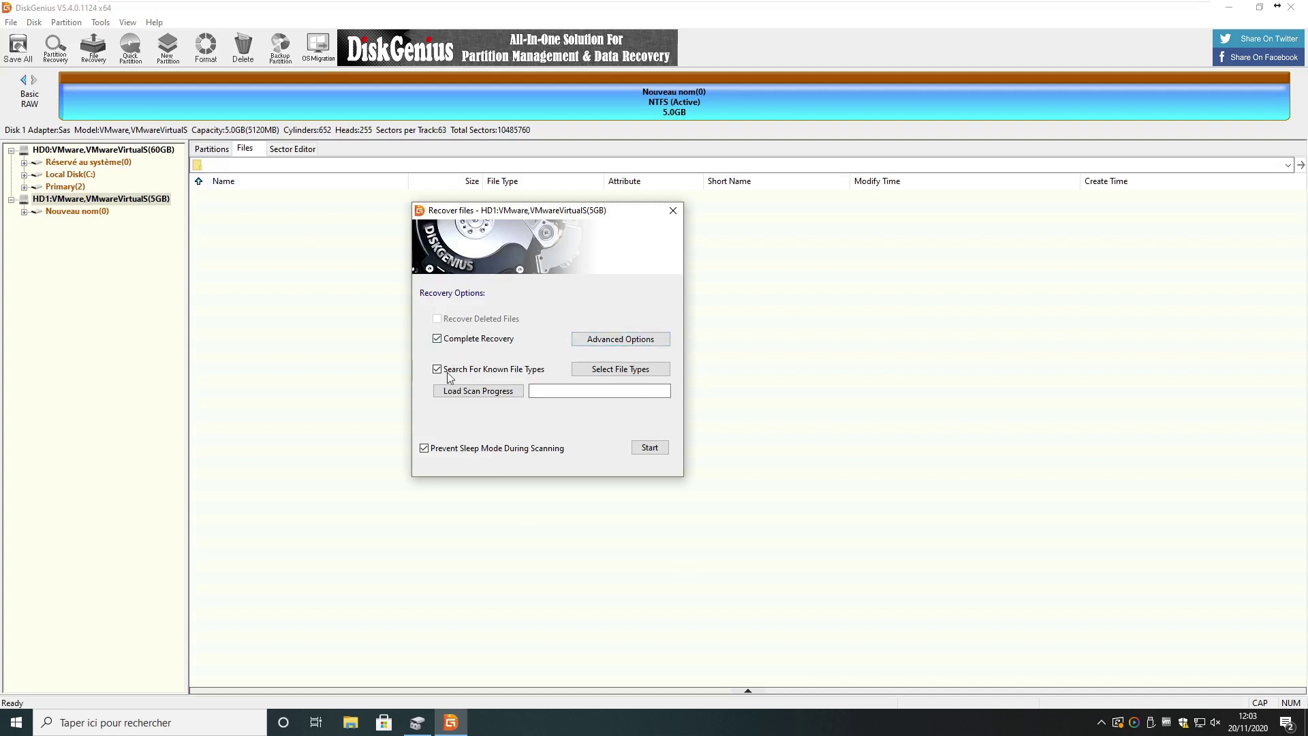
pyautogui.click(601, 342)
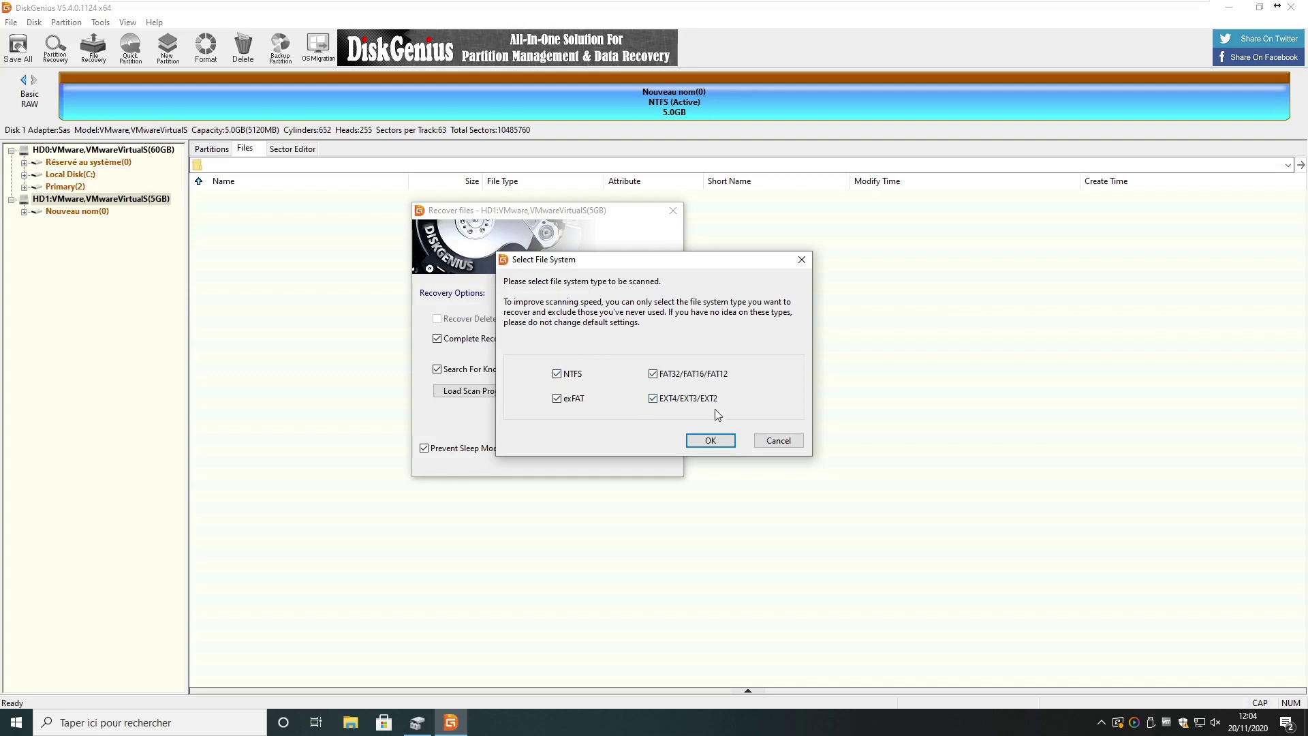
pyautogui.click(687, 400)
pyautogui.click(781, 440)
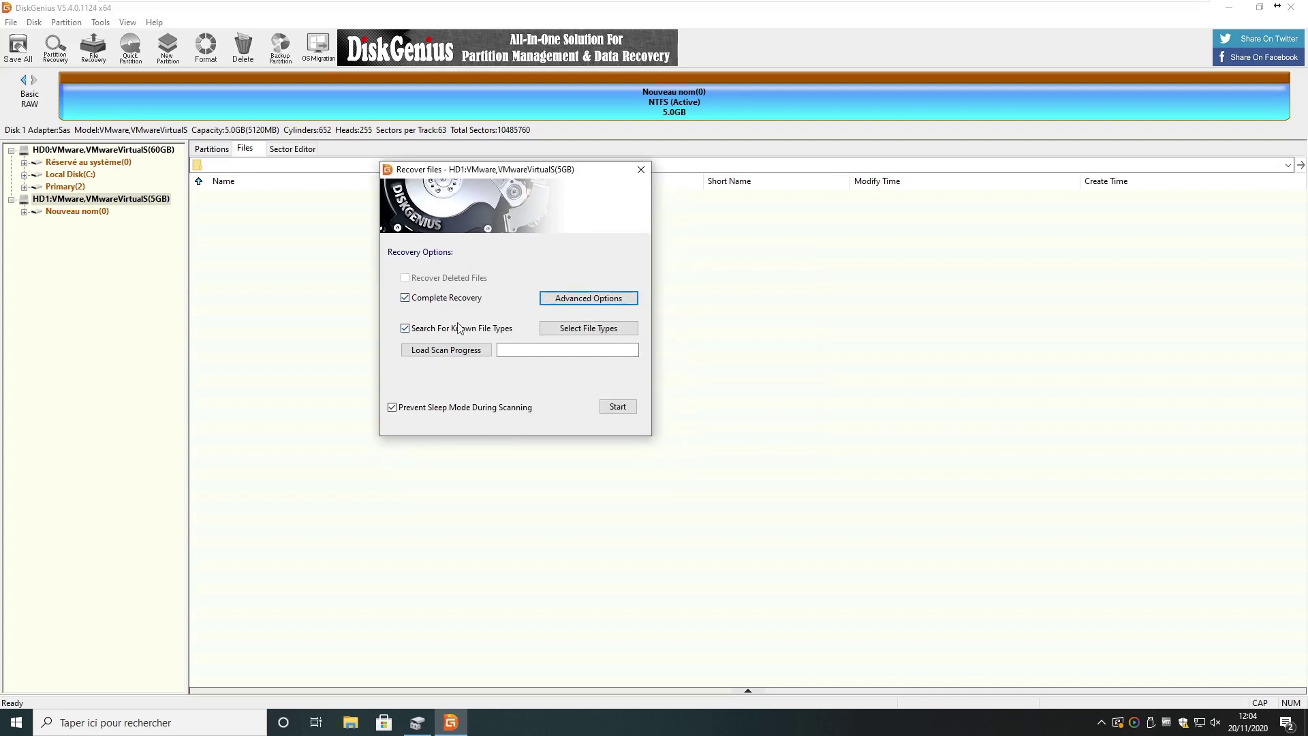
# Step: Limit the file types to recover to Graphic Files, excluding all other categories
pyautogui.click(591, 330)
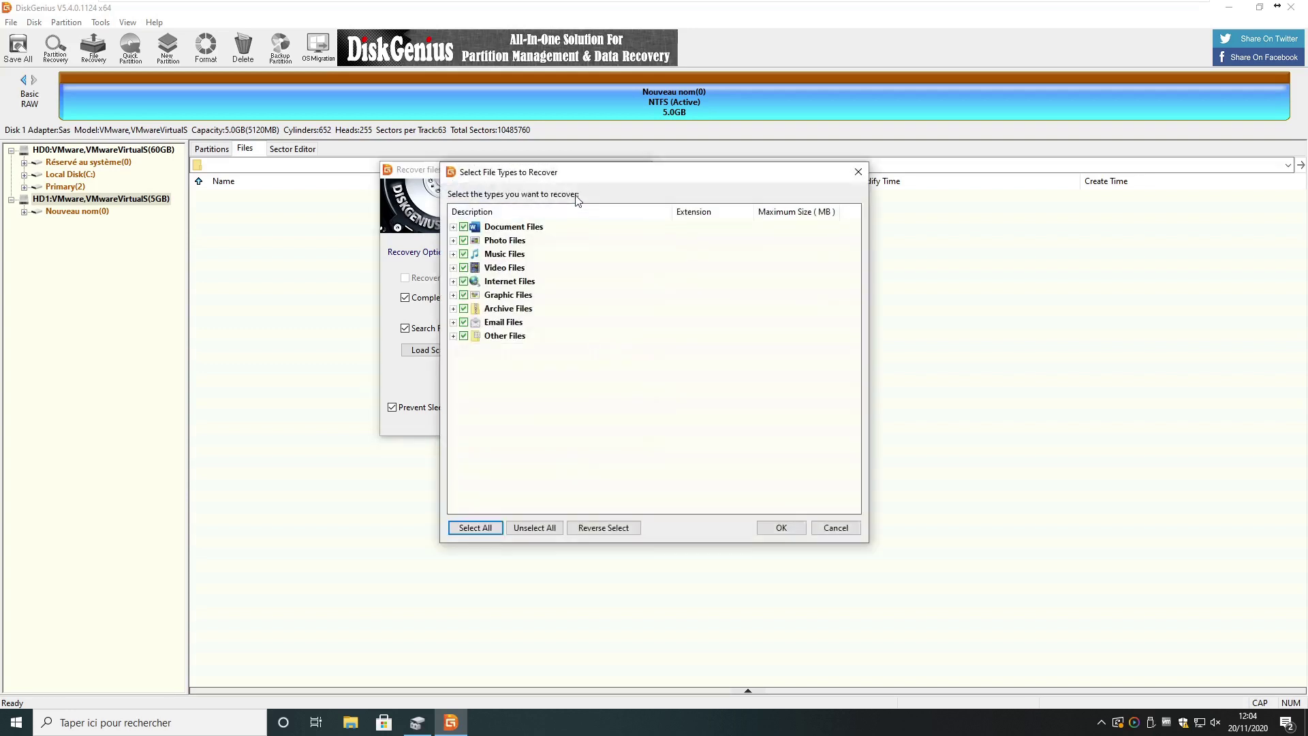
pyautogui.moveTo(723, 175); pyautogui.dragTo(804, 132)
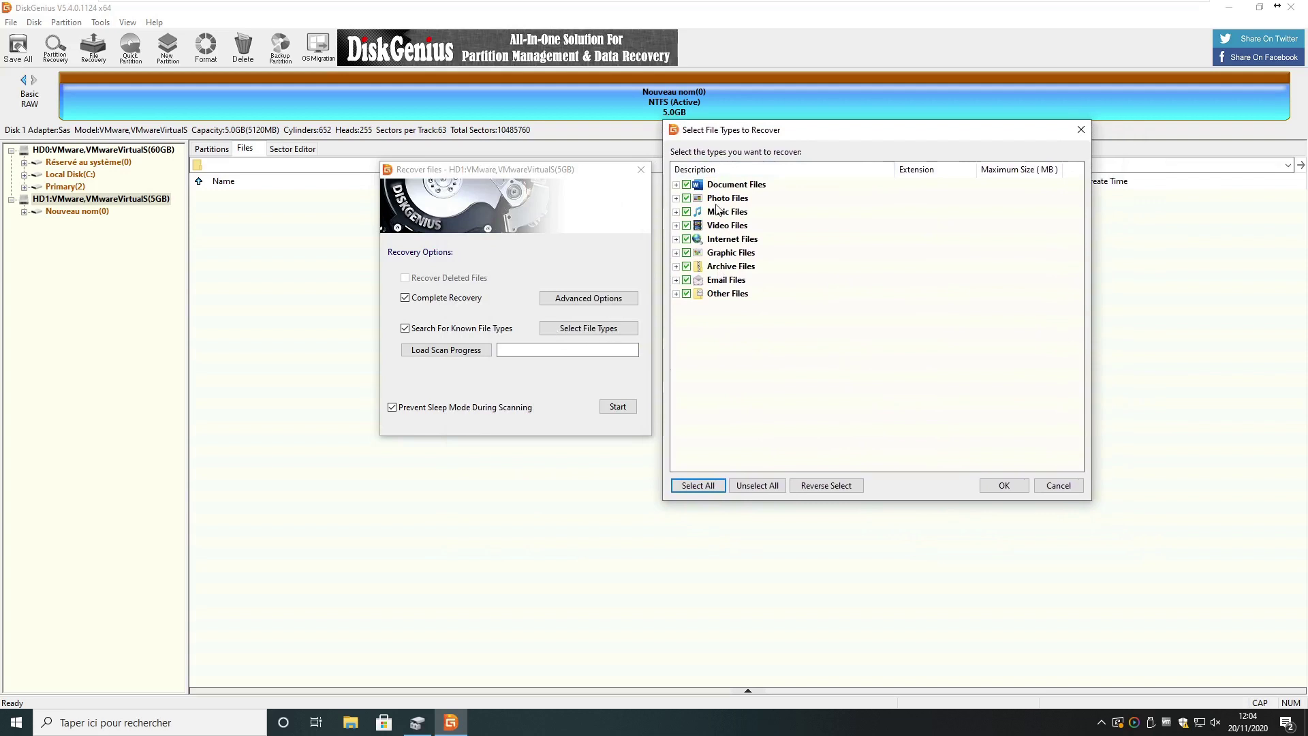
pyautogui.click(676, 267)
pyautogui.click(676, 266)
pyautogui.click(687, 266)
pyautogui.click(686, 280)
pyautogui.click(687, 292)
pyautogui.click(686, 239)
pyautogui.click(686, 226)
pyautogui.click(686, 212)
pyautogui.click(686, 198)
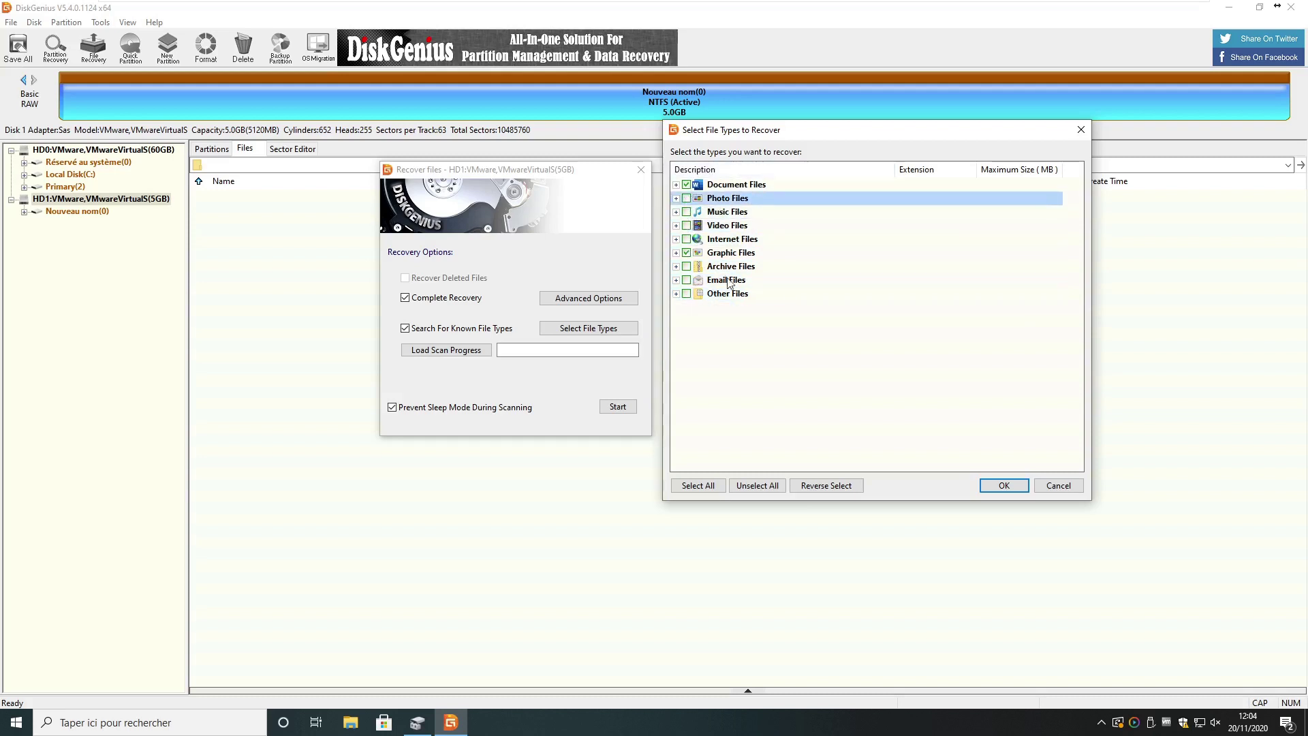
pyautogui.click(686, 185)
# Step: Review the formats under Graphic Files, accept the selection and run the file recovery scan on the 5 GB disk
pyautogui.click(676, 252)
pyautogui.scroll(5, 723, 242)
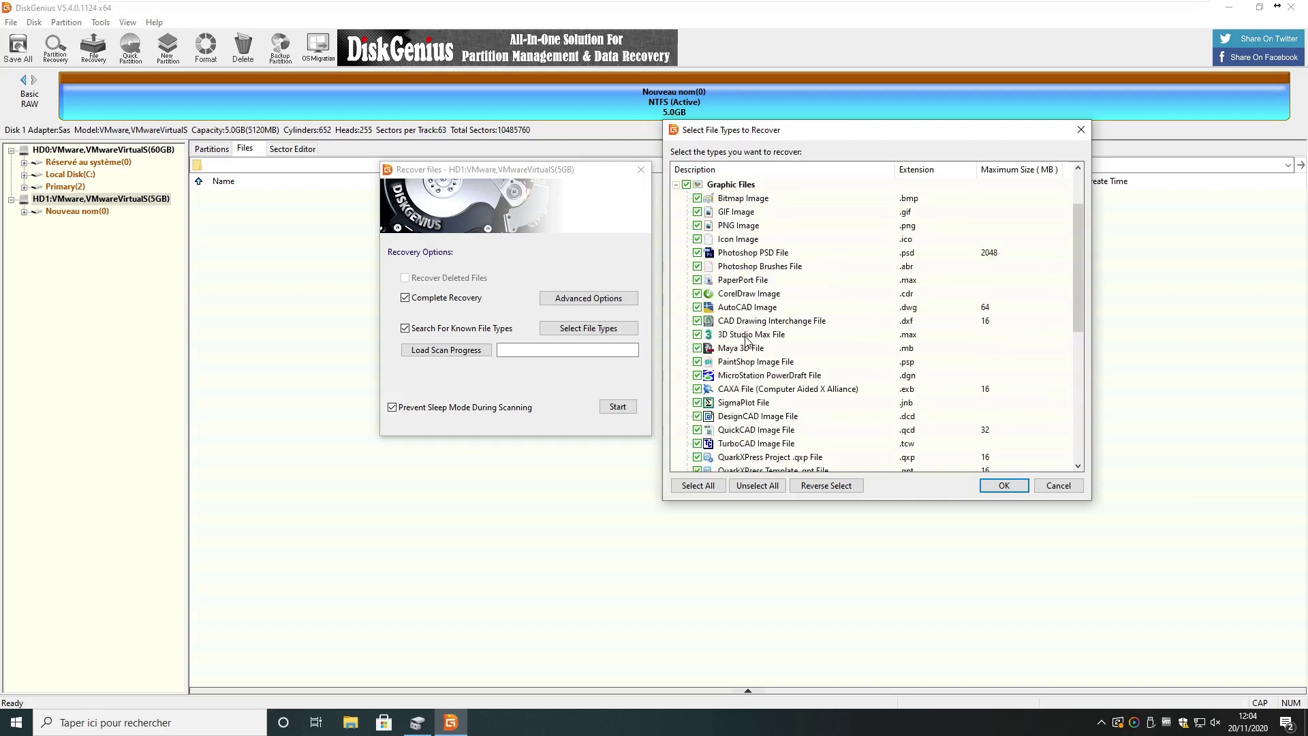
pyautogui.scroll(-3, 757, 355)
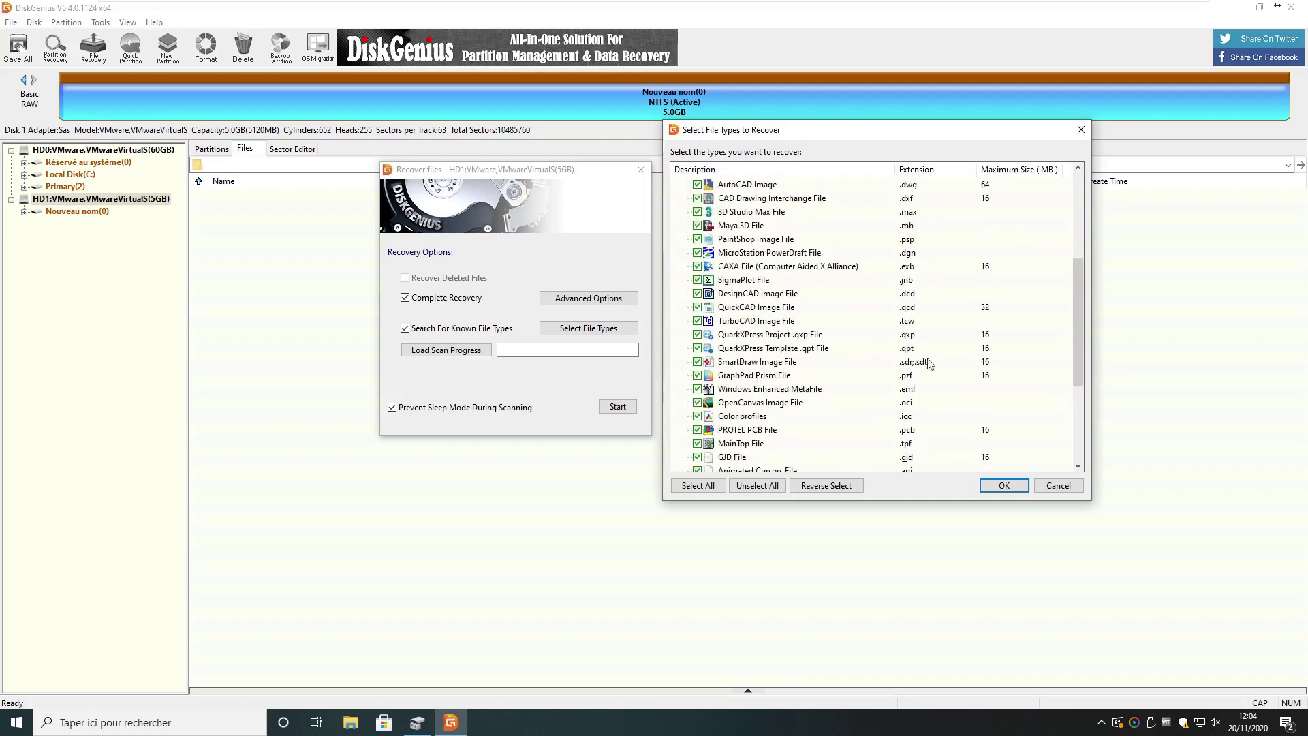
pyautogui.scroll(-2, 931, 411)
pyautogui.scroll(-1, 931, 411)
pyautogui.scroll(6, 886, 399)
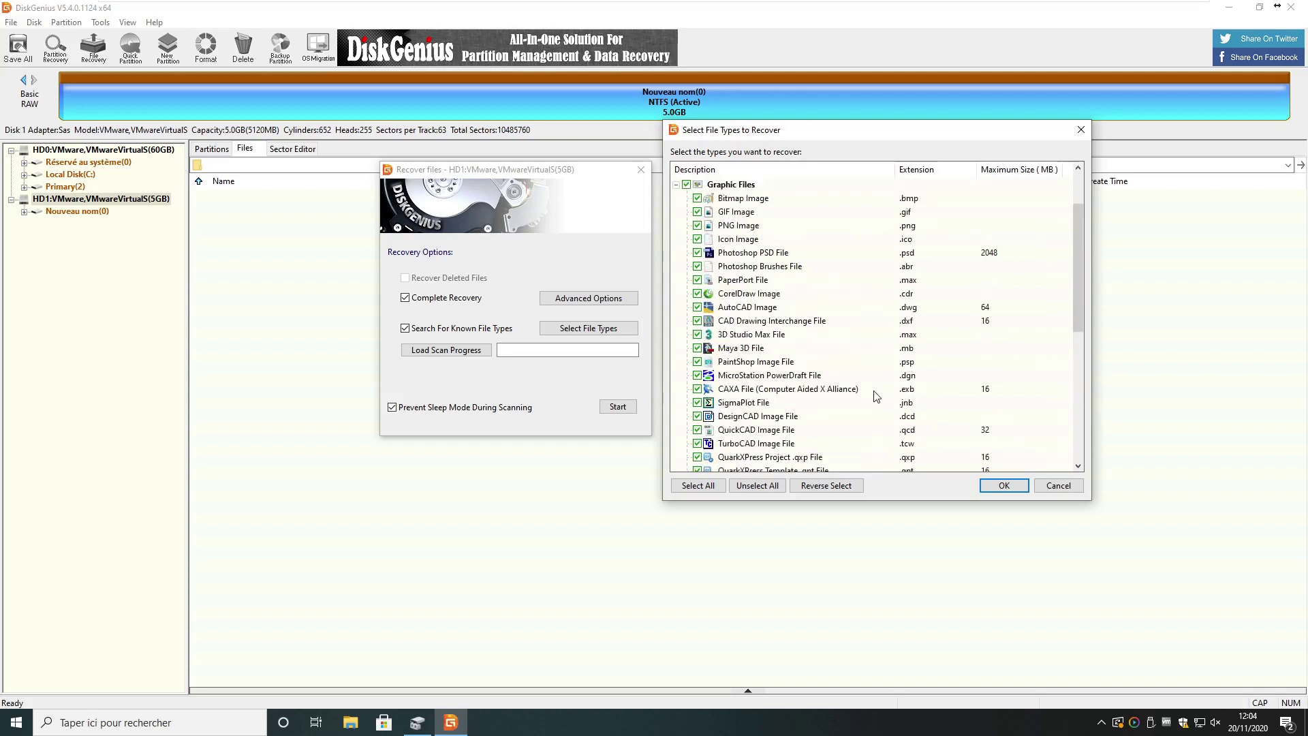
pyautogui.click(1005, 486)
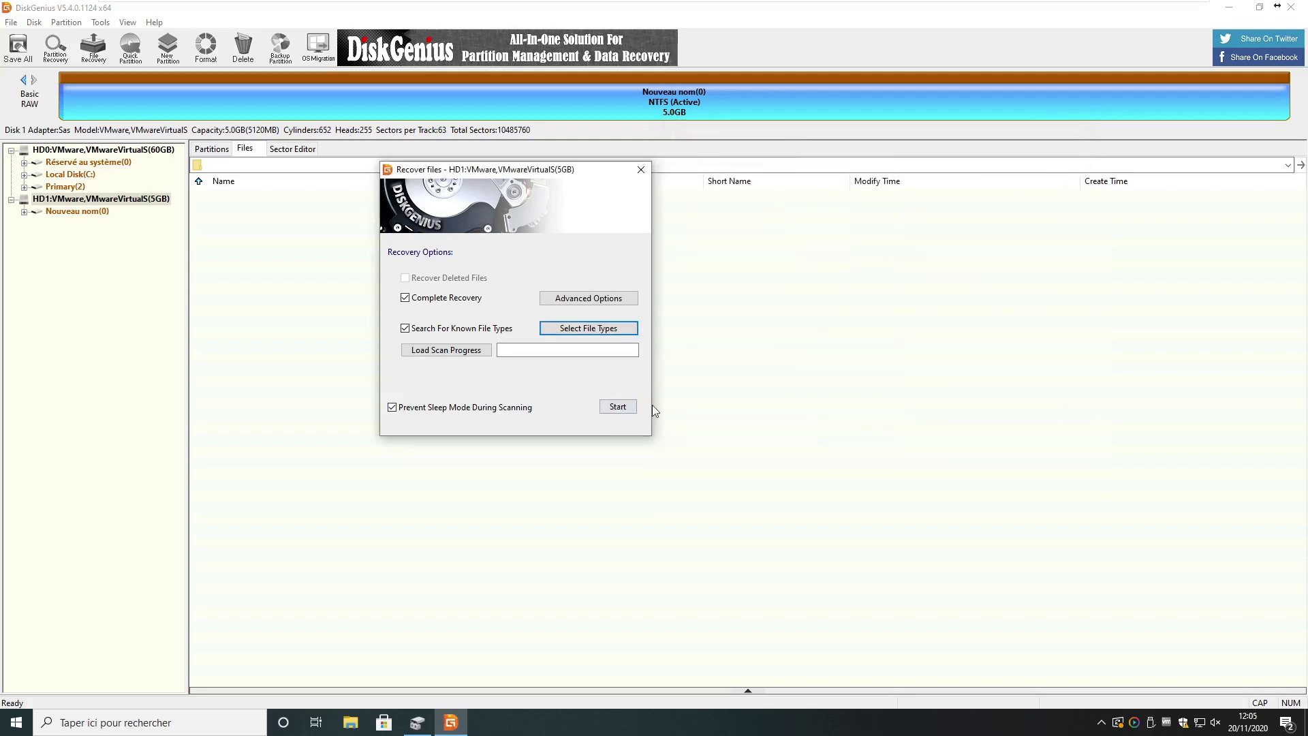
pyautogui.click(622, 409)
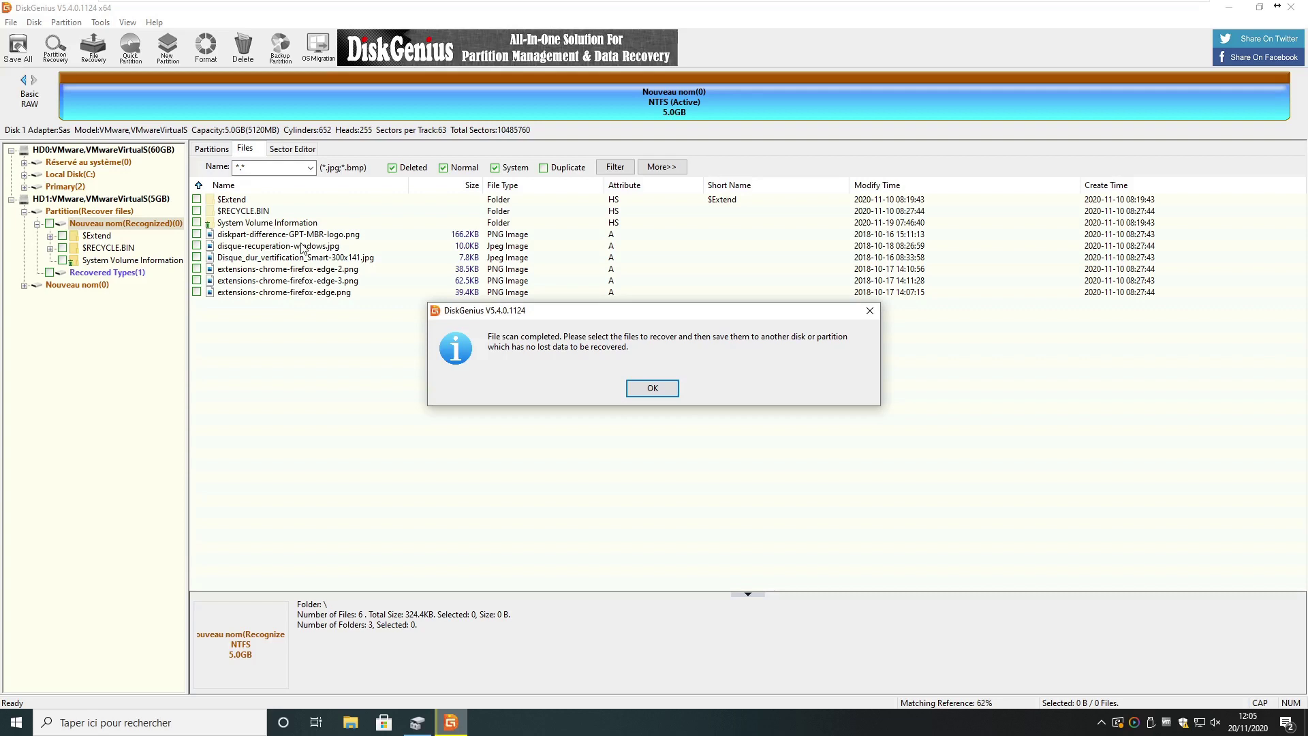
pyautogui.click(670, 393)
# Step: Preview the PNG and JPEG images found by the file scan, including extensions-chrome-firefox-edge.png and extensions-chrome-firefox-edge-2.png
pyautogui.click(300, 271)
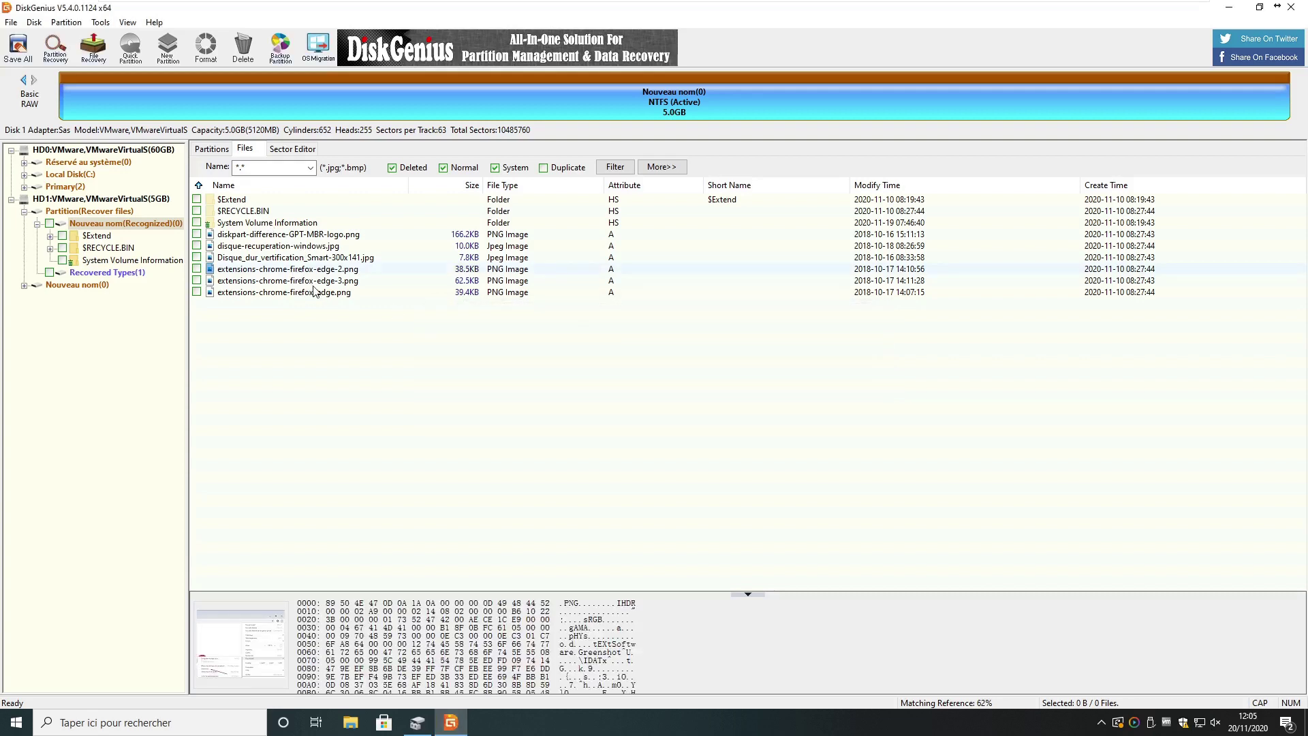
pyautogui.press('Down')
pyautogui.click(336, 293)
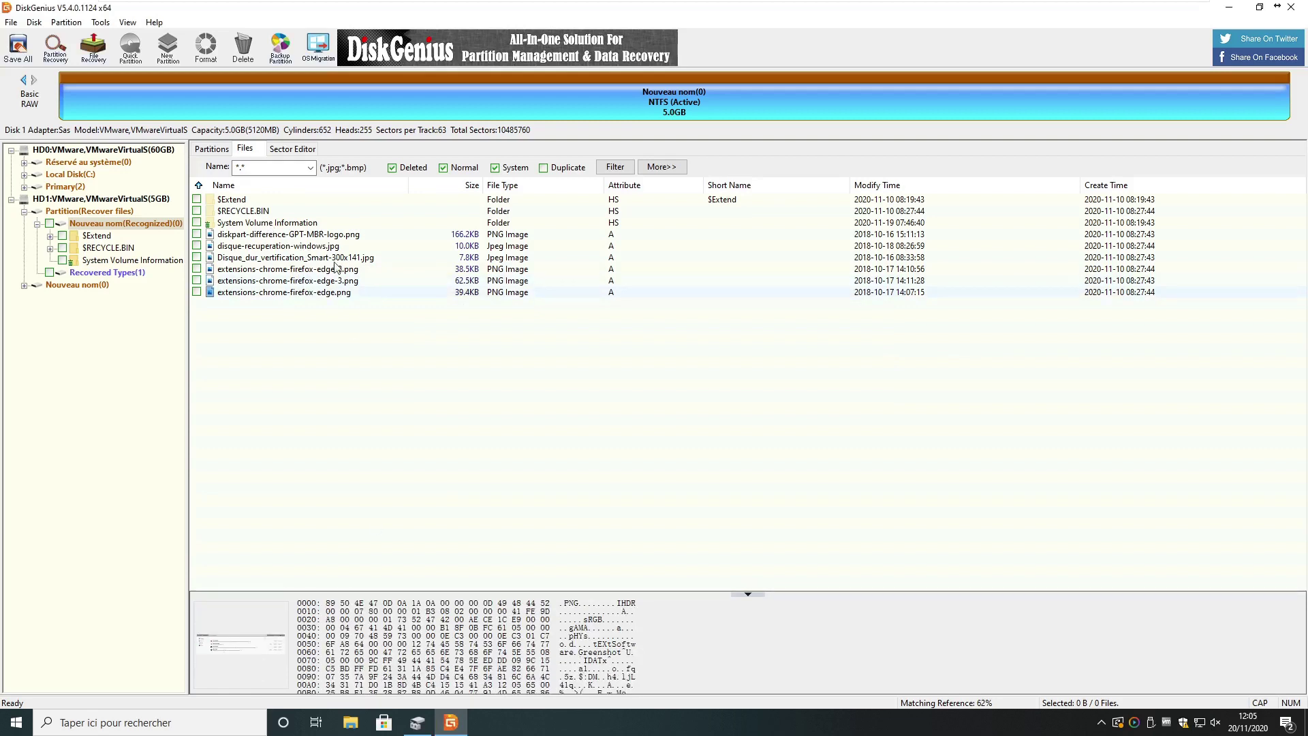
pyautogui.click(336, 259)
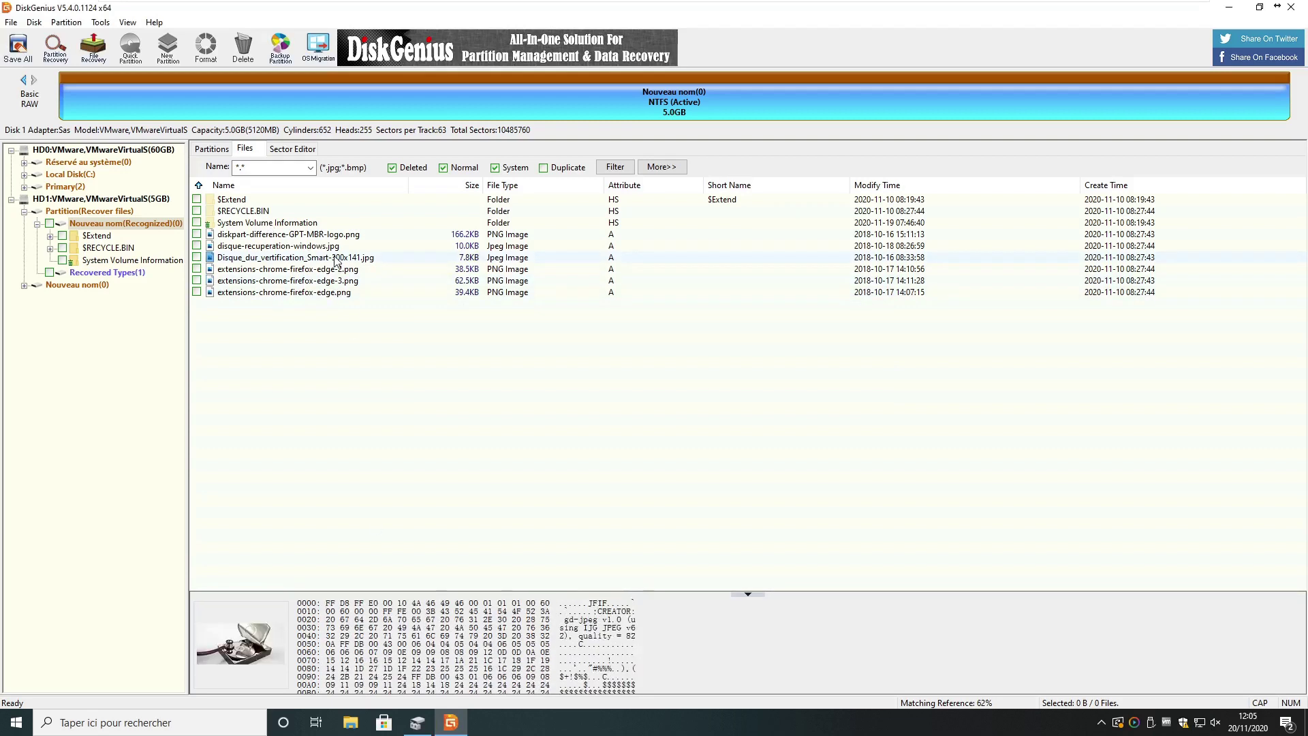
pyautogui.doubleClick(342, 295)
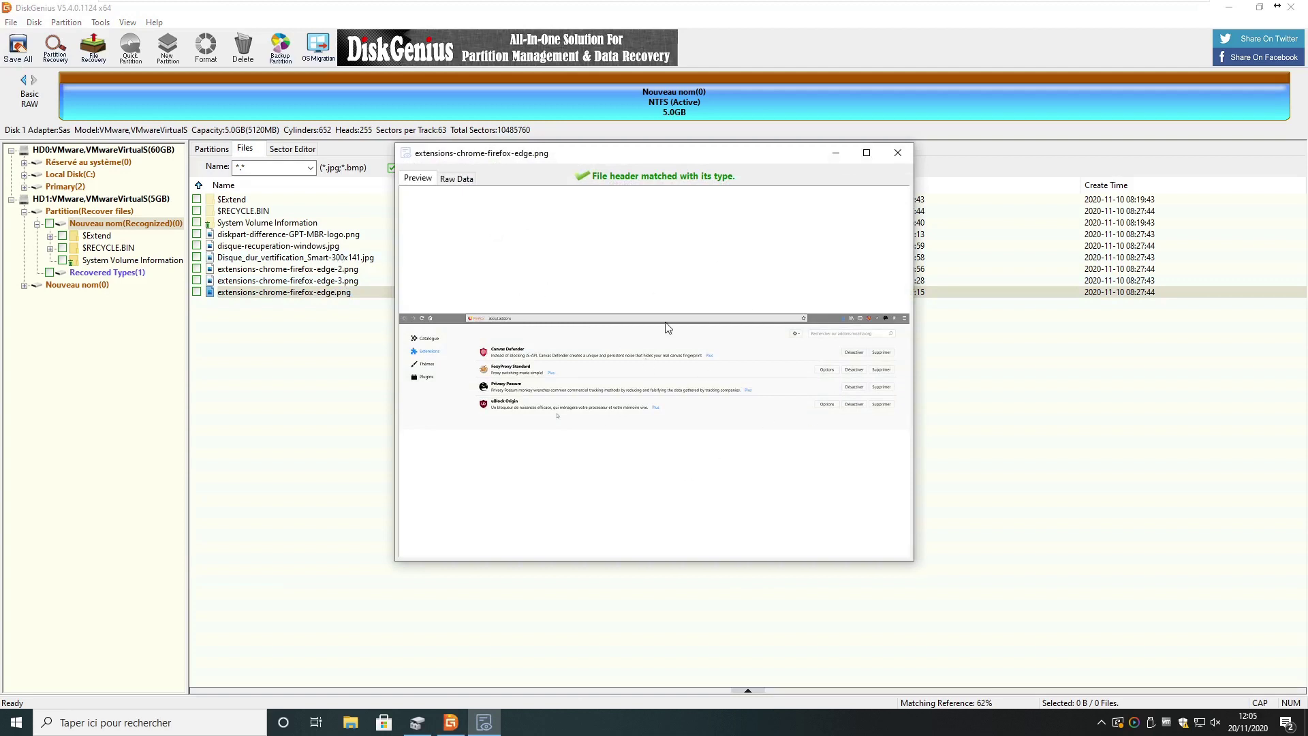
pyautogui.click(898, 153)
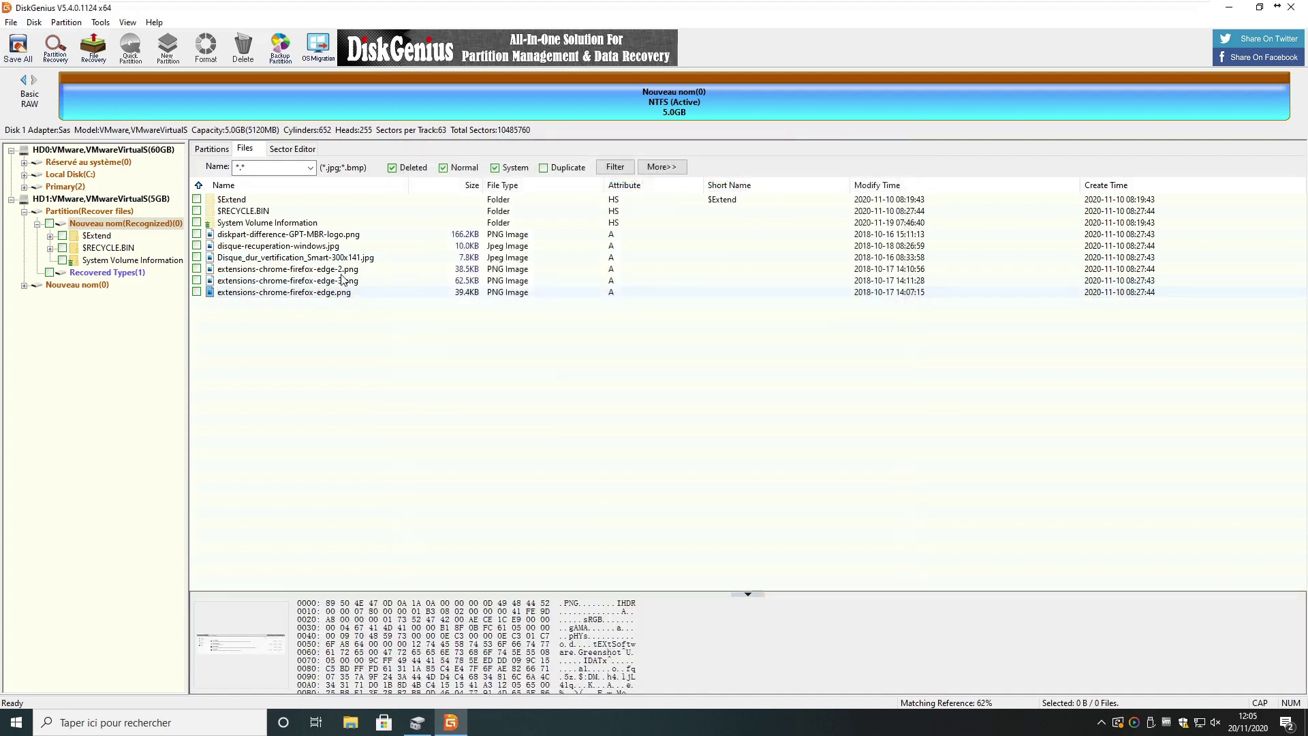
pyautogui.doubleClick(287, 268)
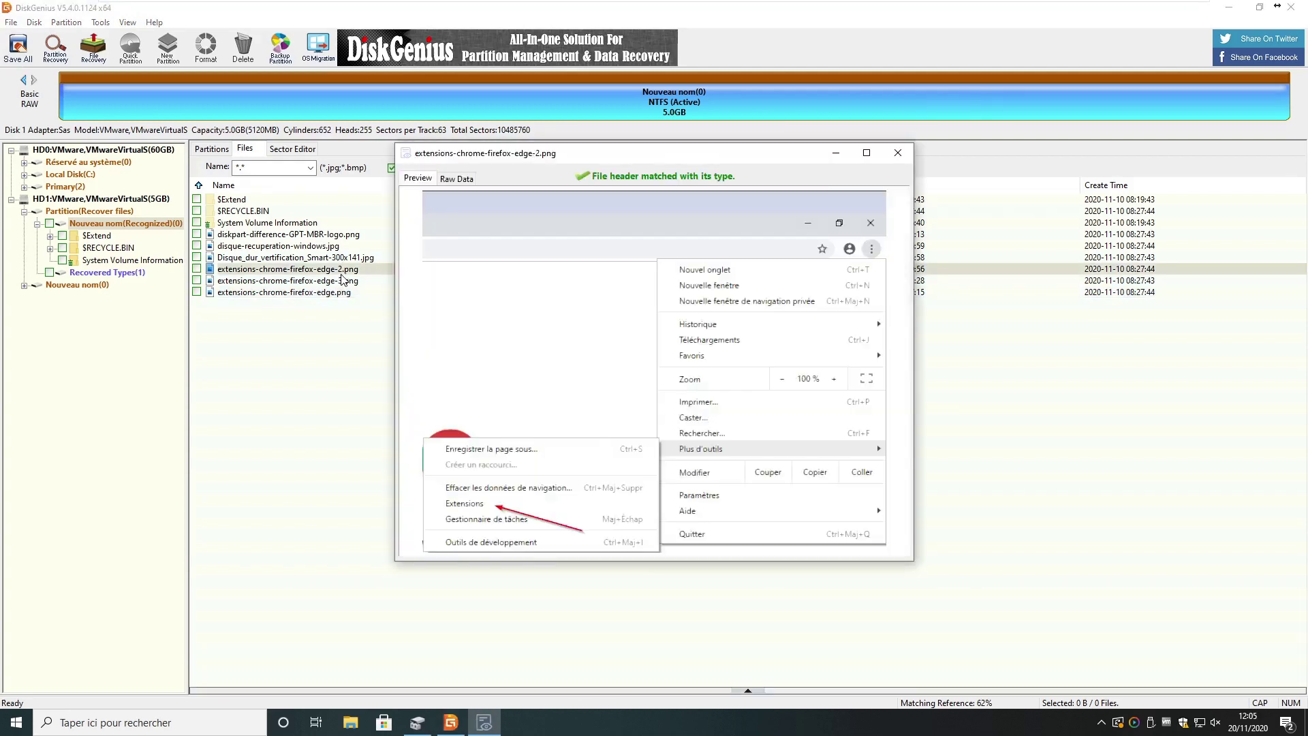
pyautogui.click(898, 154)
pyautogui.click(247, 247)
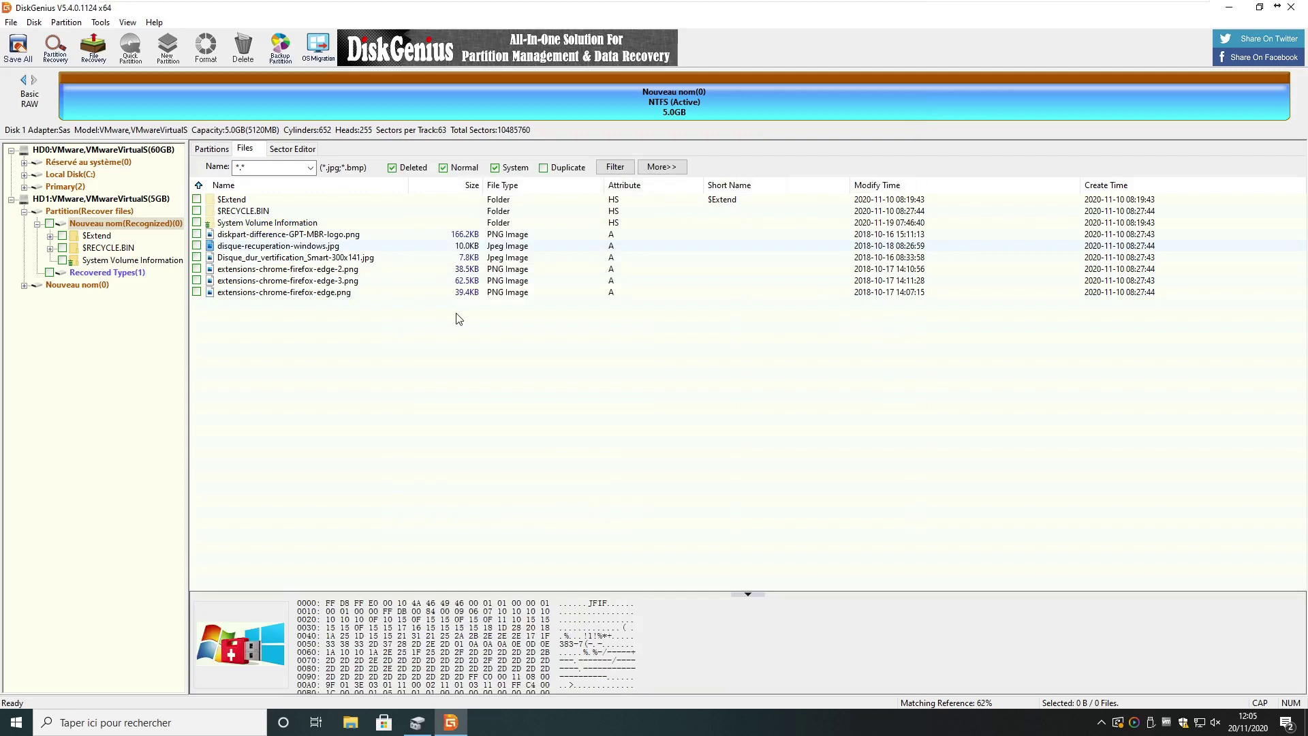
# Step: Mark the six PNG and JPEG images for recovery and copy them to My Documents, dismissing the registration notices
pyautogui.click(197, 292)
pyautogui.click(197, 269)
pyautogui.click(197, 280)
pyautogui.click(197, 257)
pyautogui.click(197, 246)
pyautogui.click(197, 235)
pyautogui.rightClick(257, 246)
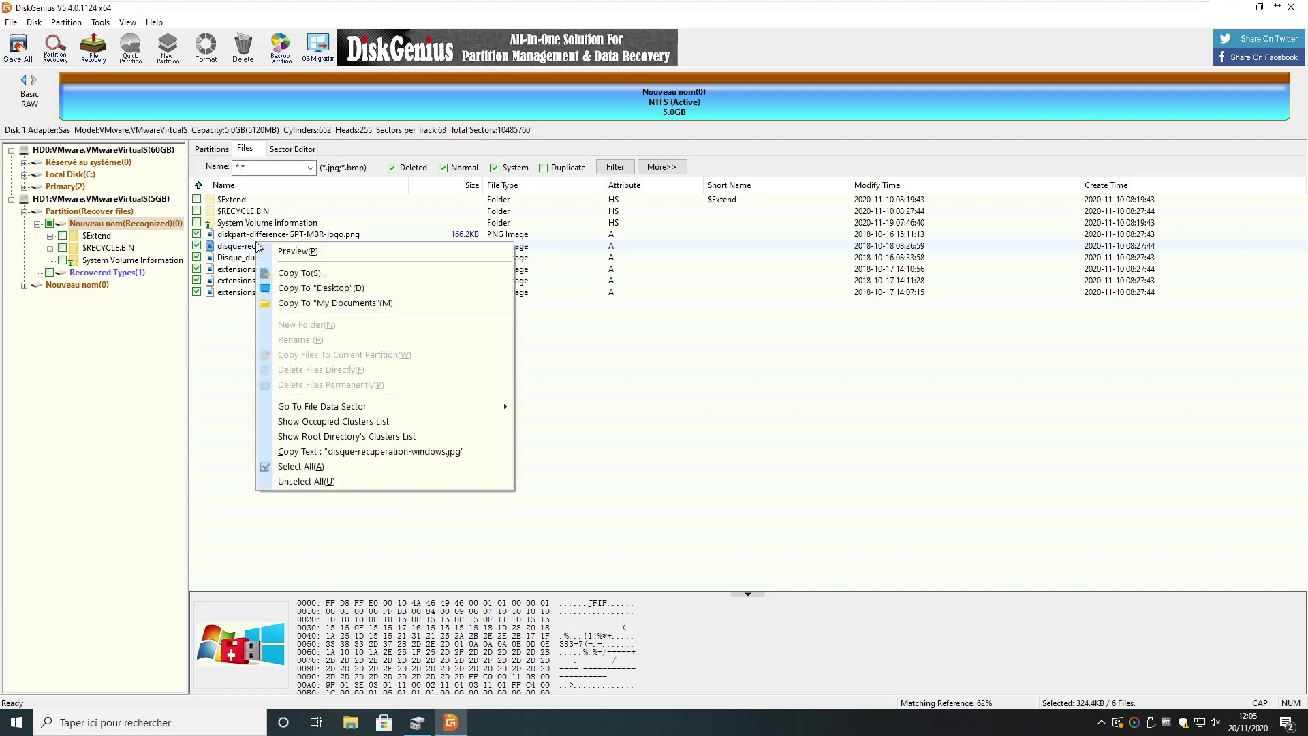
pyautogui.click(351, 304)
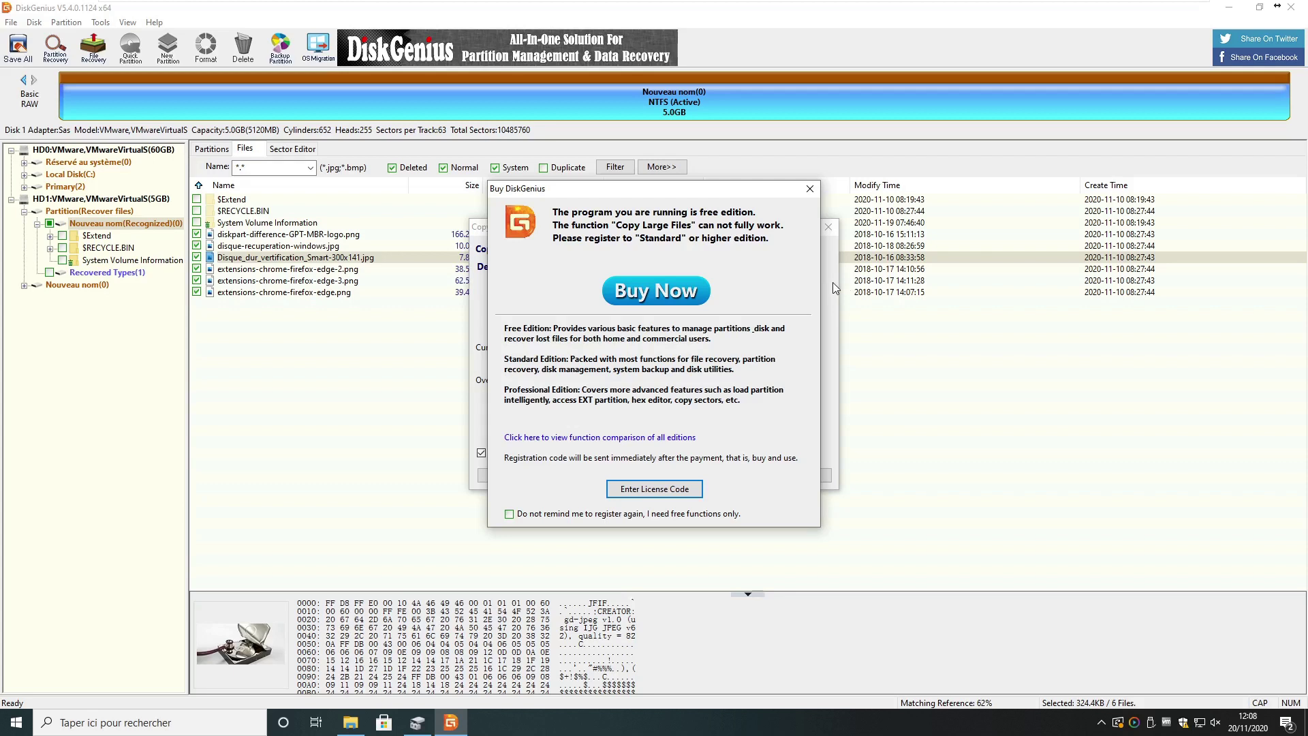
pyautogui.click(811, 192)
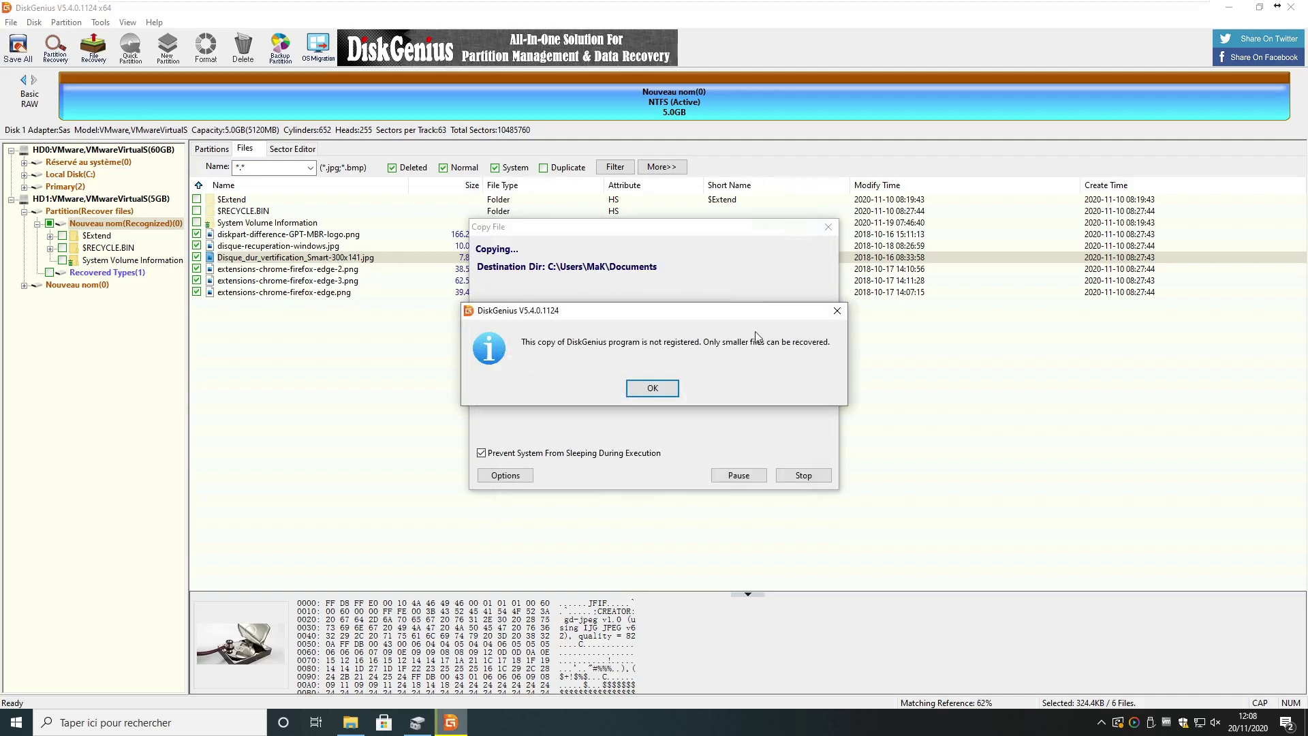
pyautogui.click(647, 386)
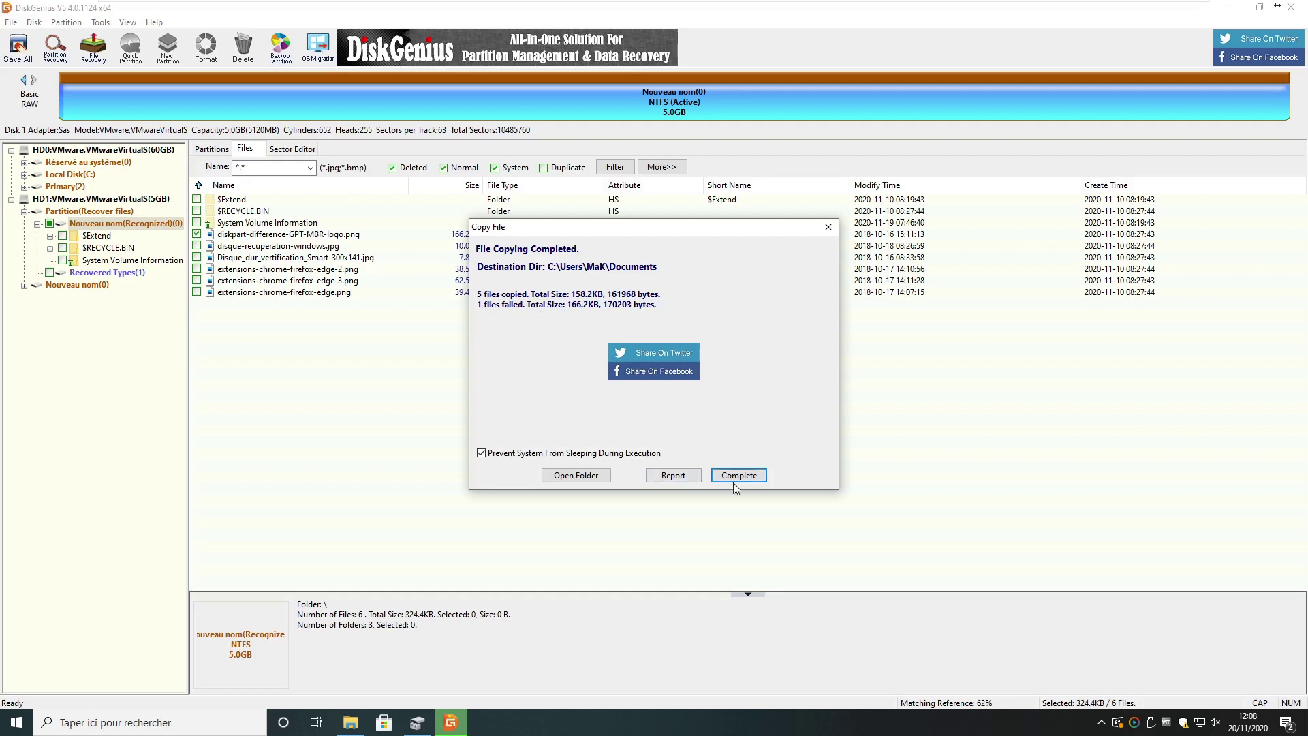
# Step: Examine the file copying report for the status of each recovered image, including diskpart-difference-GPT-MBR-logo.png
pyautogui.click(679, 478)
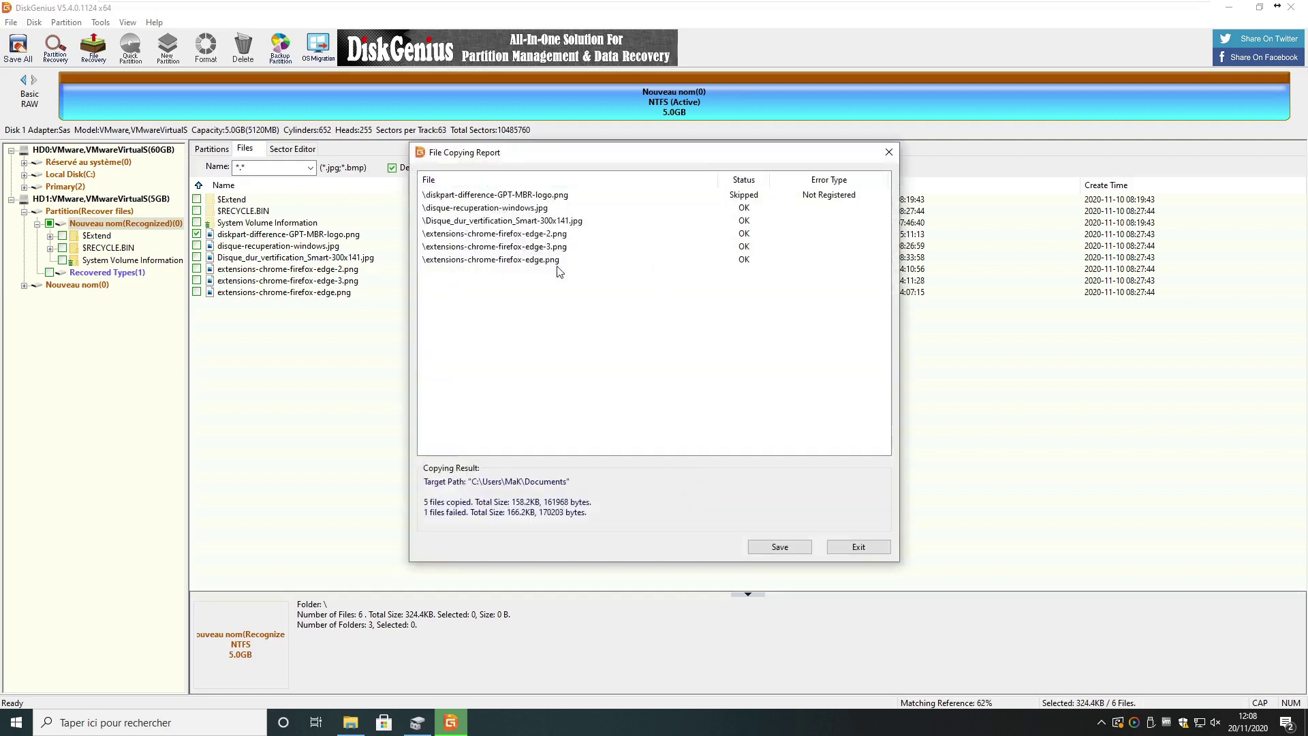
pyautogui.click(752, 222)
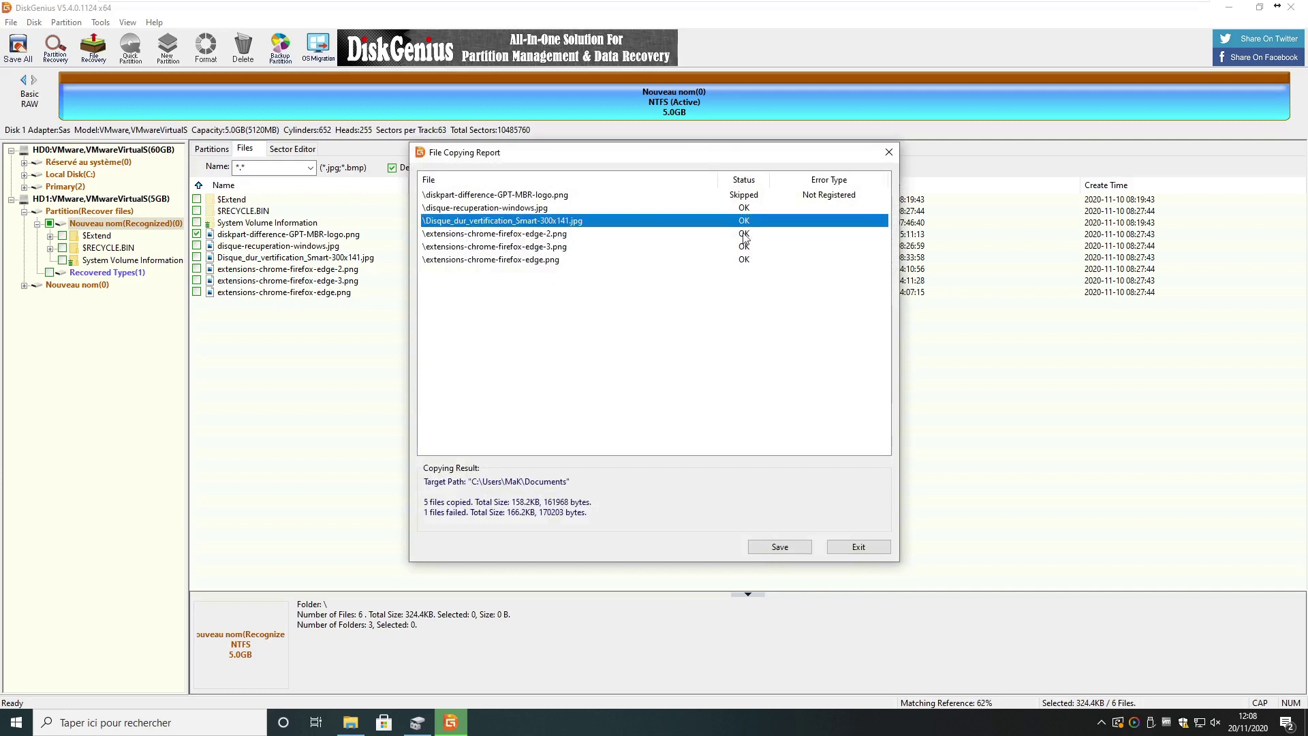
pyautogui.click(747, 196)
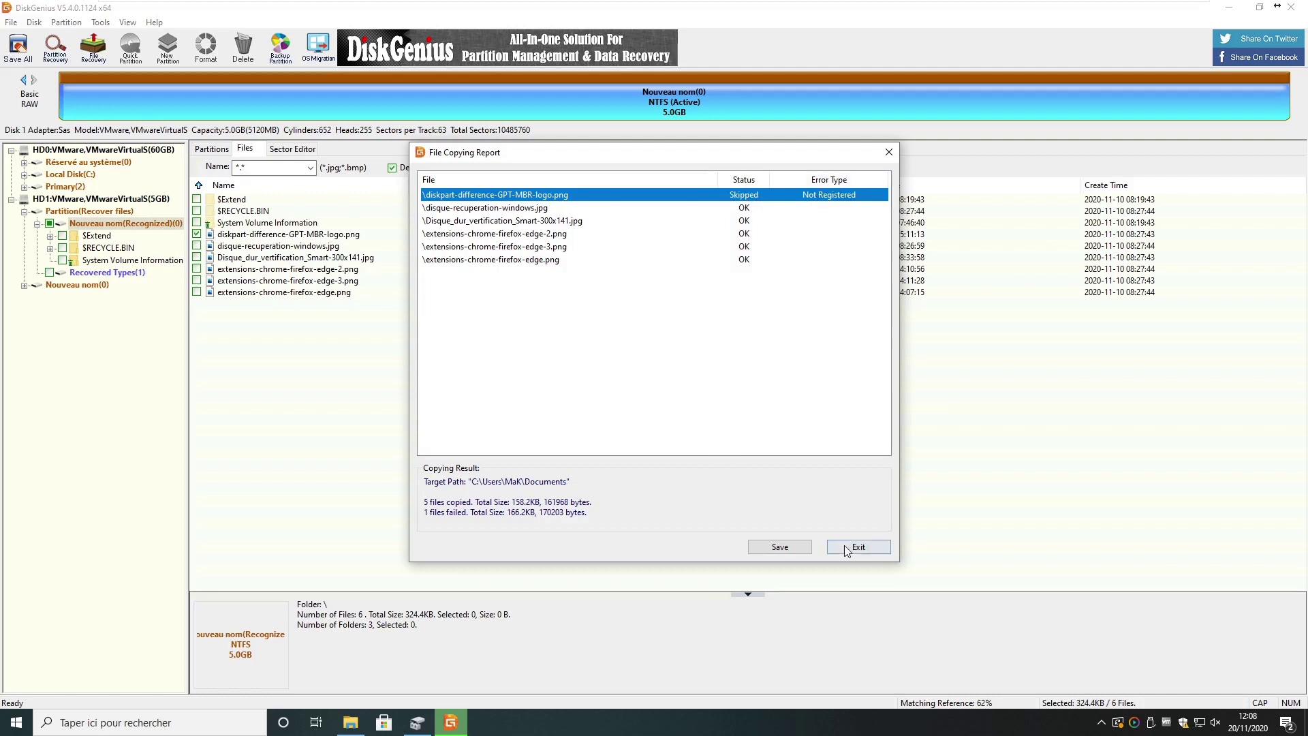
pyautogui.click(868, 546)
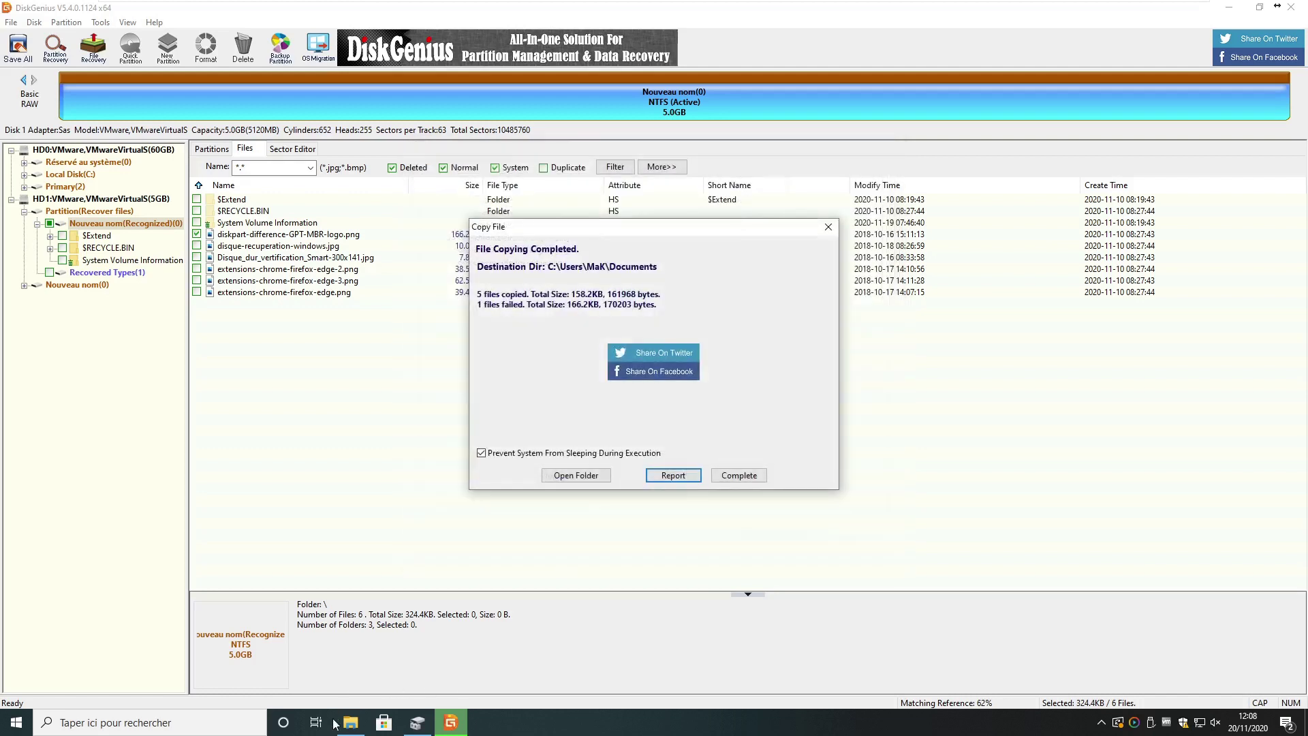
# Step: Switch to the Documents folder in File Explorer and check that extensions-chrome-firefox-edge-2.png and extensions-chrome-firefox-edge.png open correctly
pyautogui.click(349, 722)
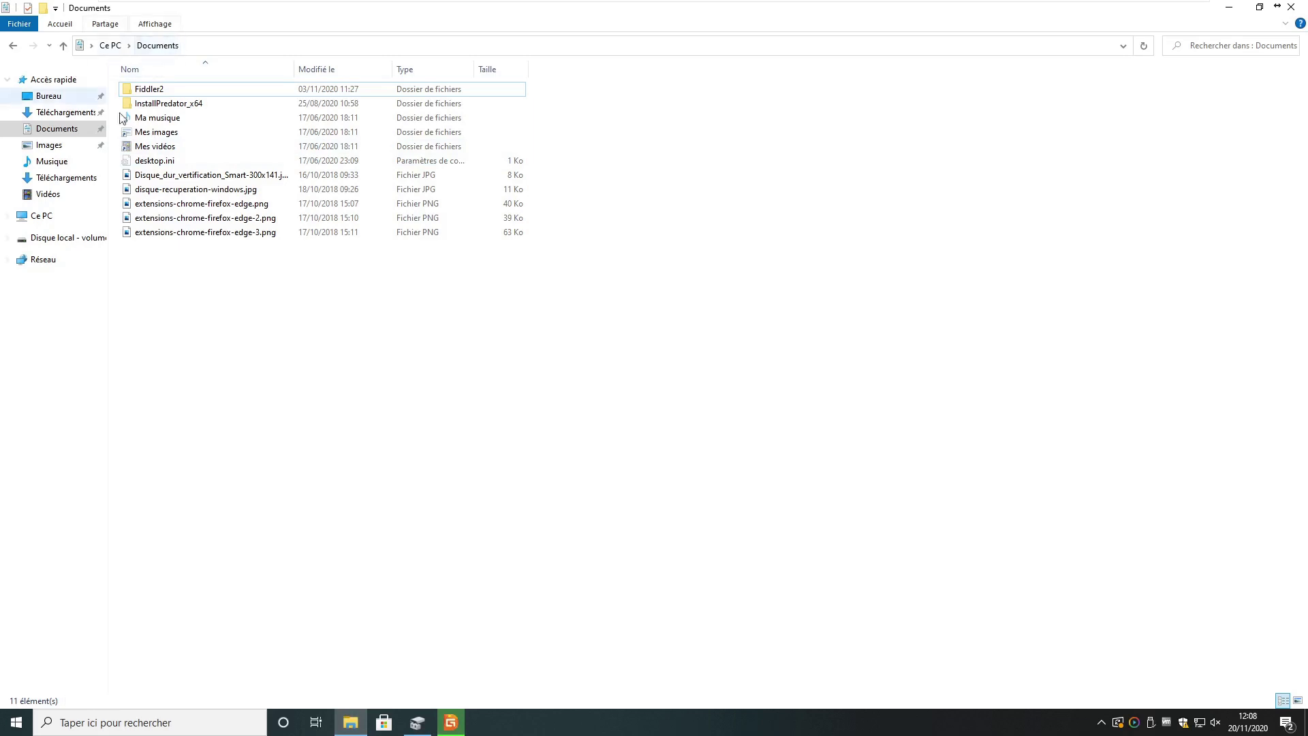
pyautogui.doubleClick(286, 218)
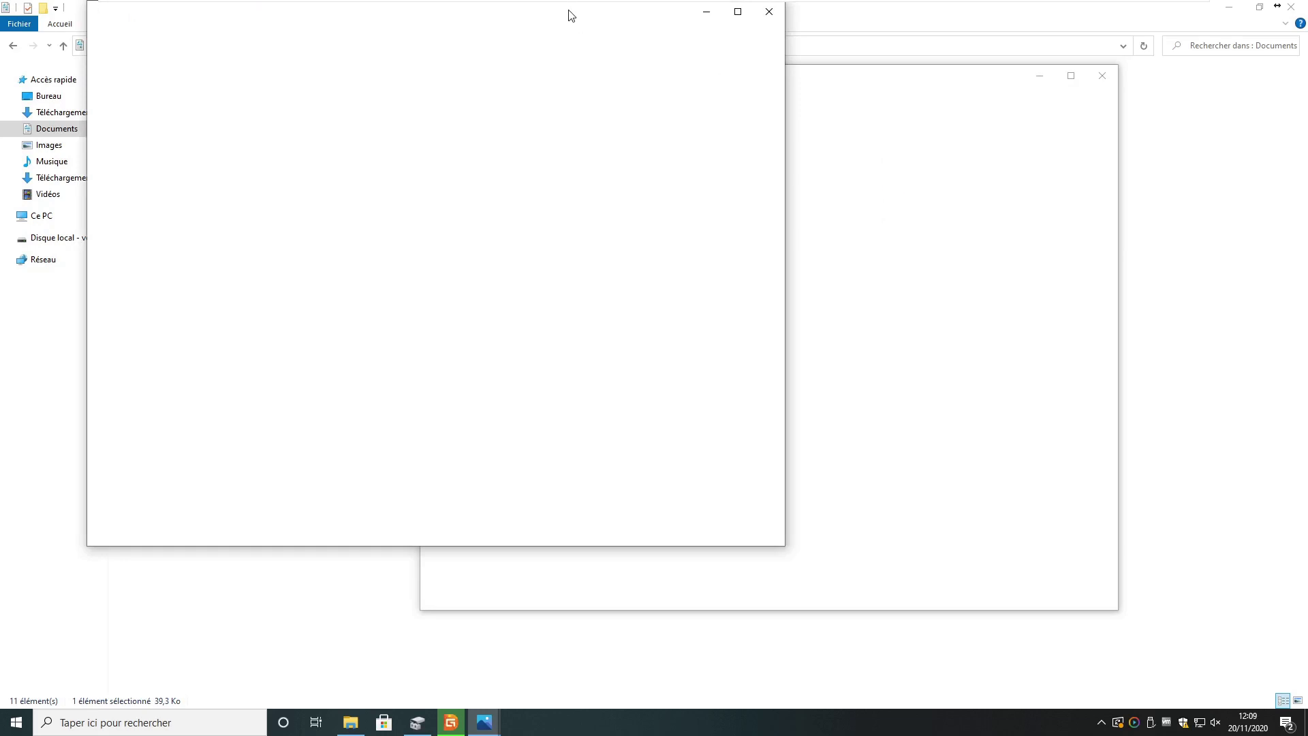
pyautogui.moveTo(571, 15); pyautogui.dragTo(569, 38)
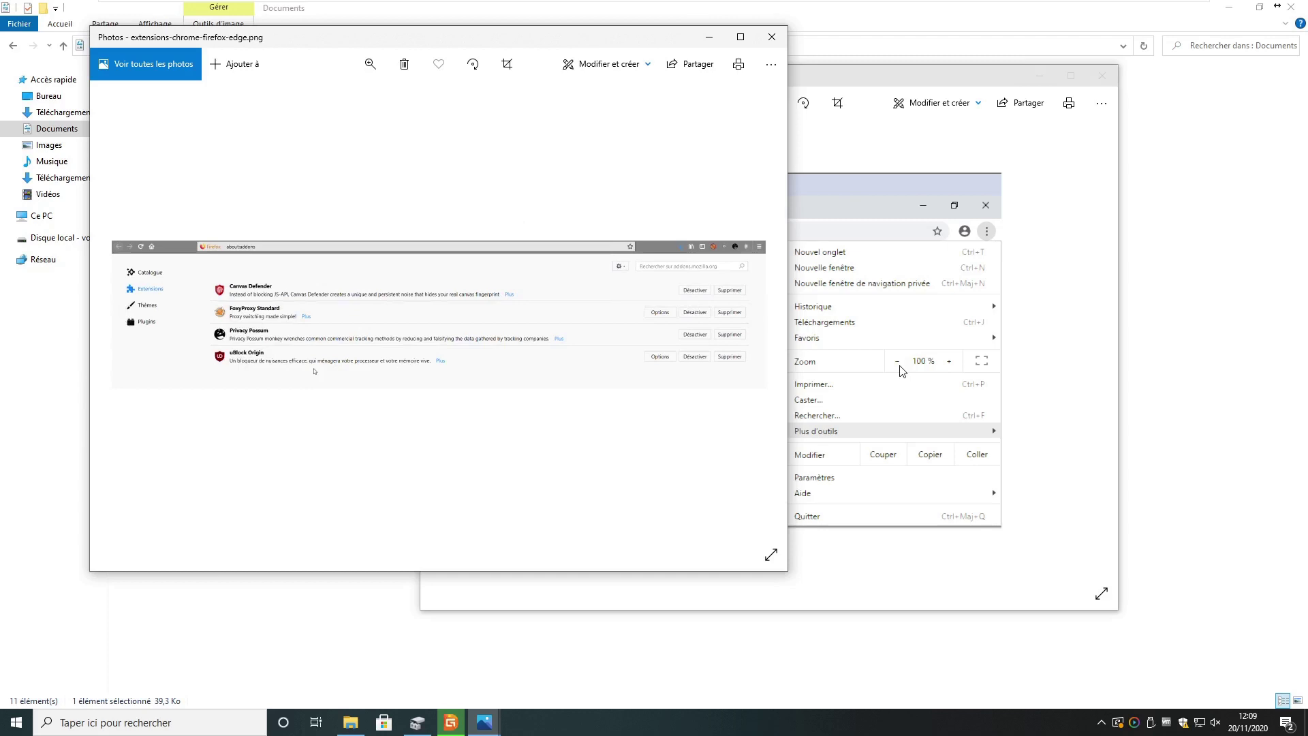
pyautogui.click(772, 37)
pyautogui.click(1102, 76)
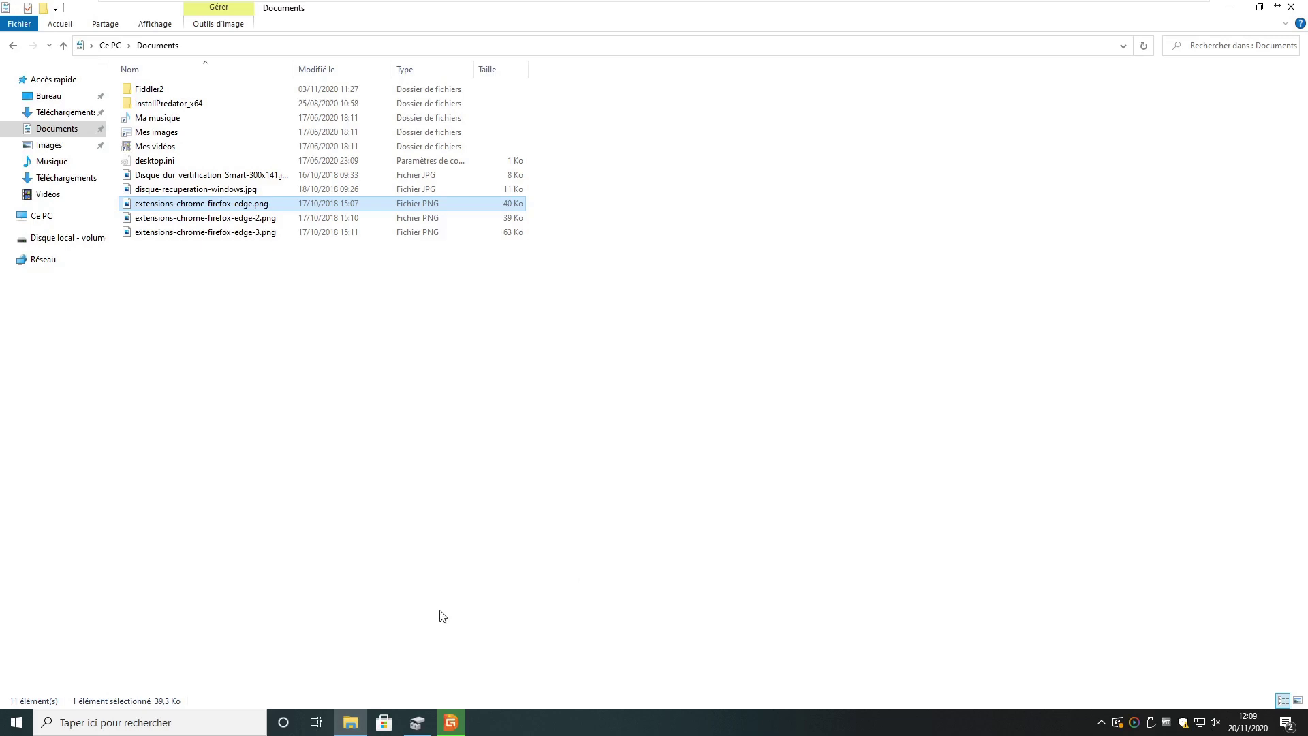
# Step: Switch back to DiskGenius, closing the finished copy dialog, and mark the five unmarked PNG and JPEG images to copy all six to My Documents
pyautogui.click(458, 726)
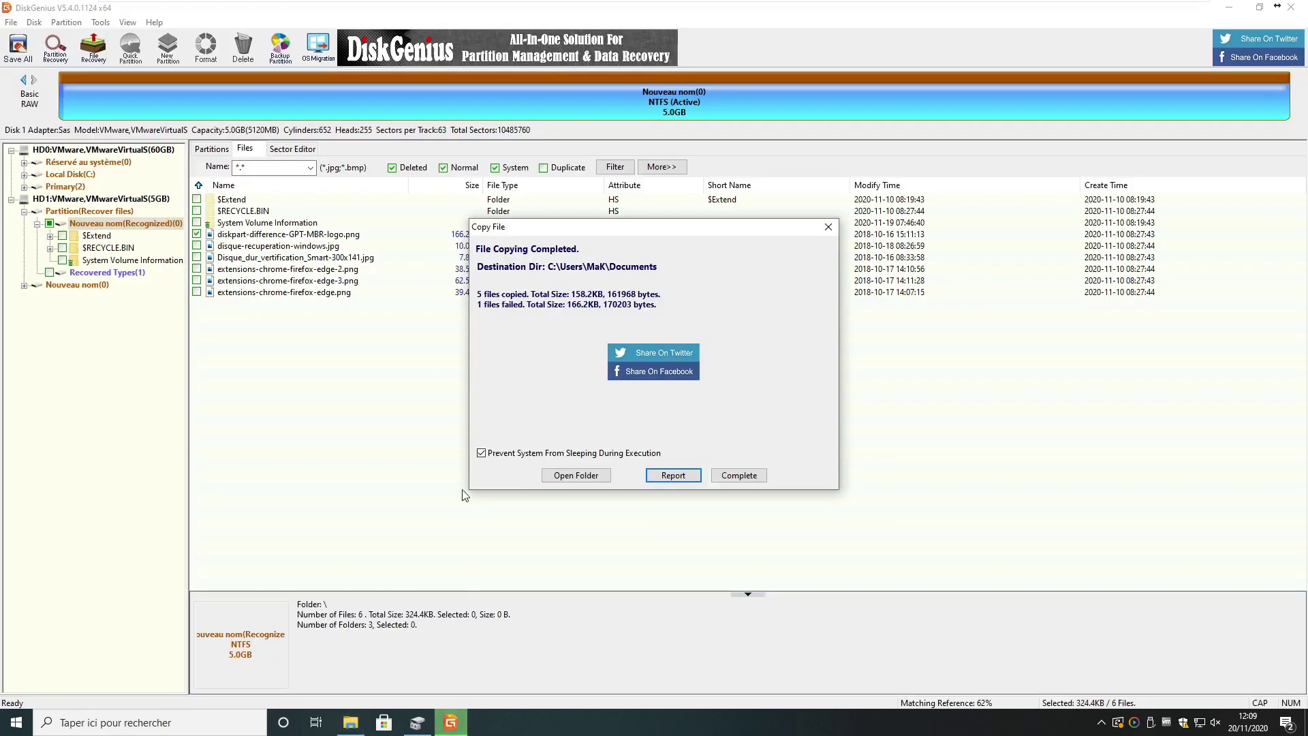
pyautogui.click(828, 227)
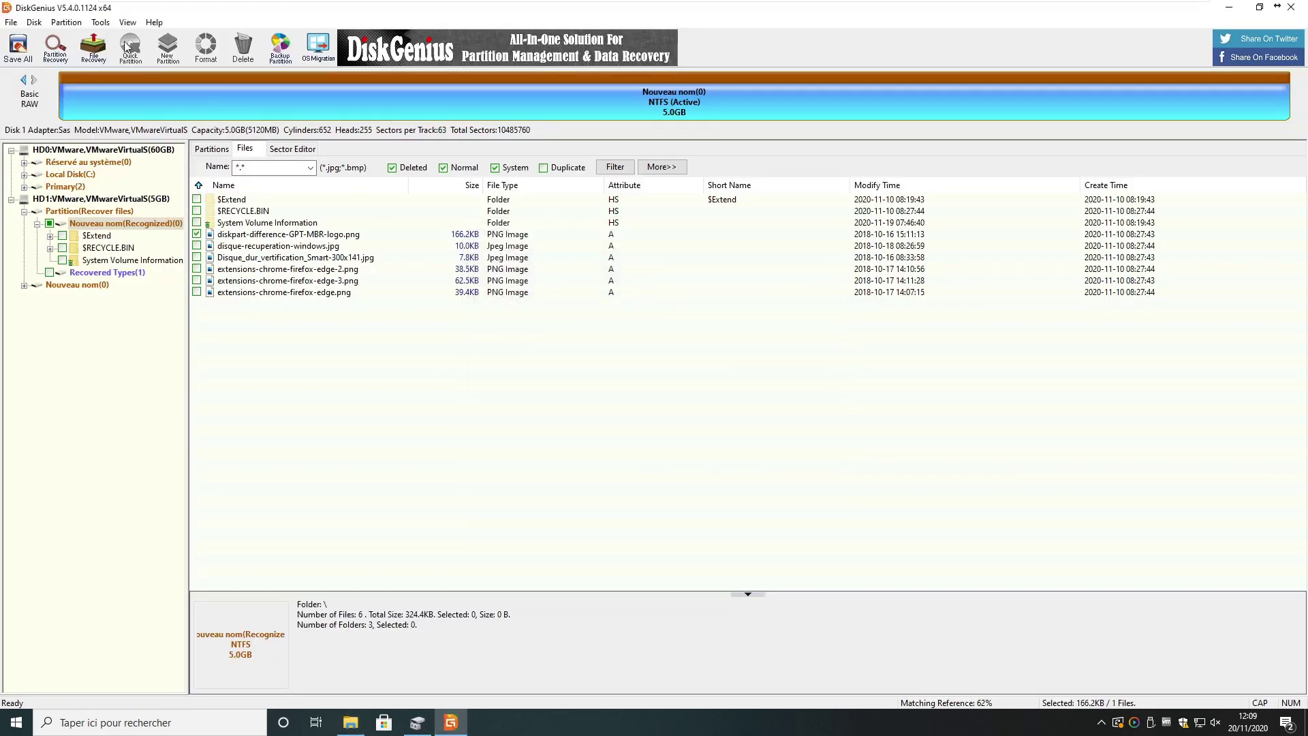
pyautogui.click(197, 246)
pyautogui.click(197, 256)
pyautogui.click(197, 269)
pyautogui.click(197, 280)
pyautogui.click(196, 292)
pyautogui.rightClick(199, 280)
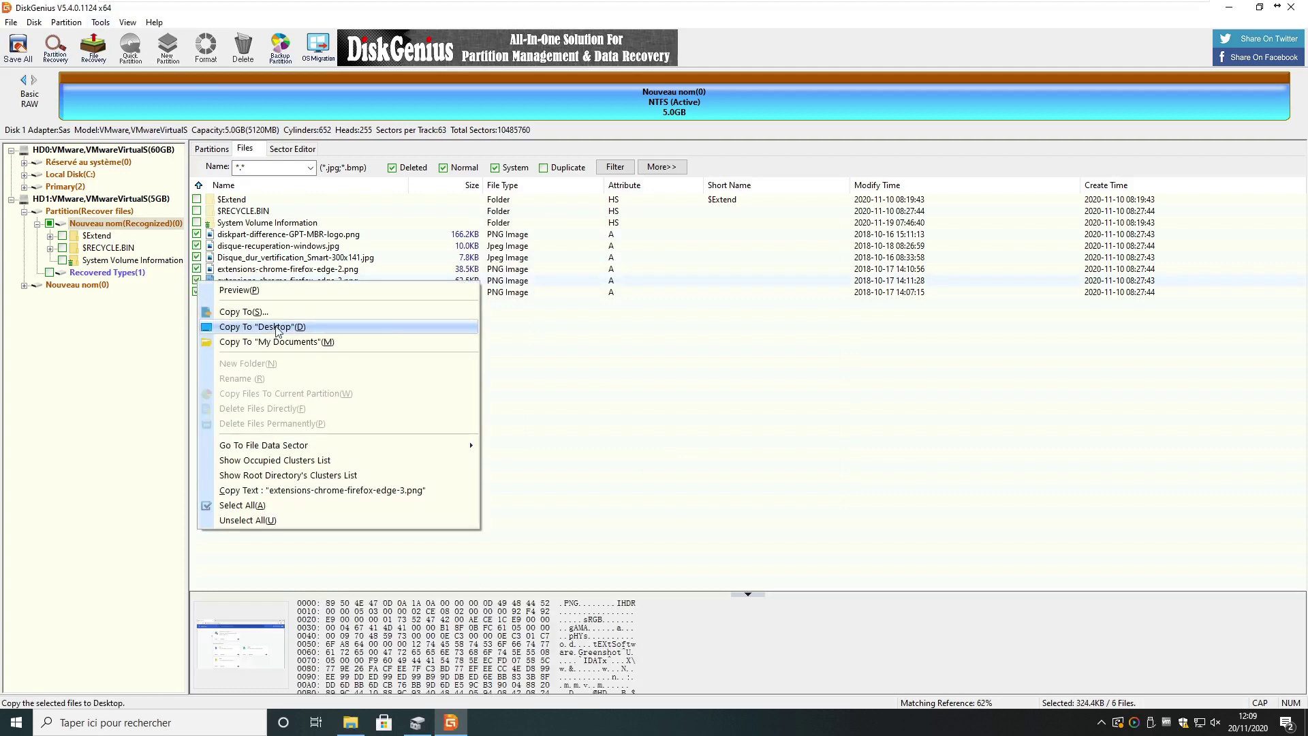
pyautogui.click(334, 342)
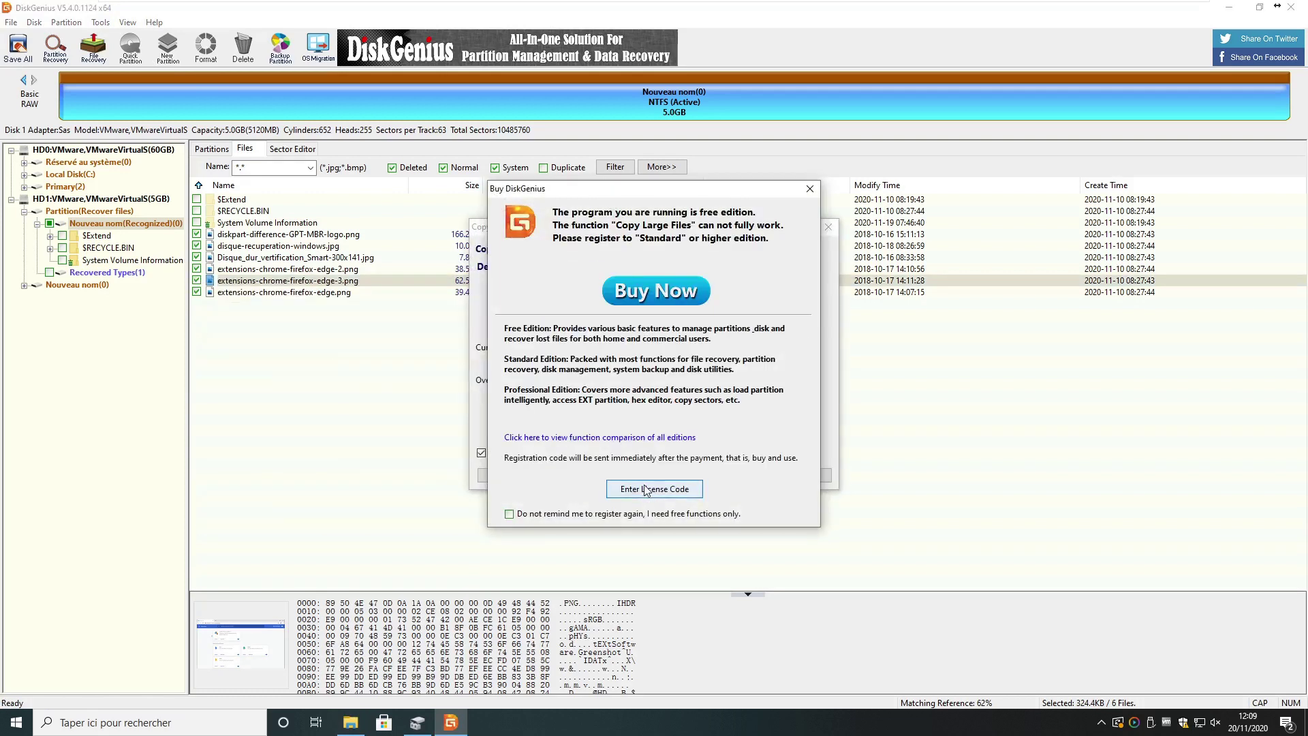
pyautogui.click(1152, 7)
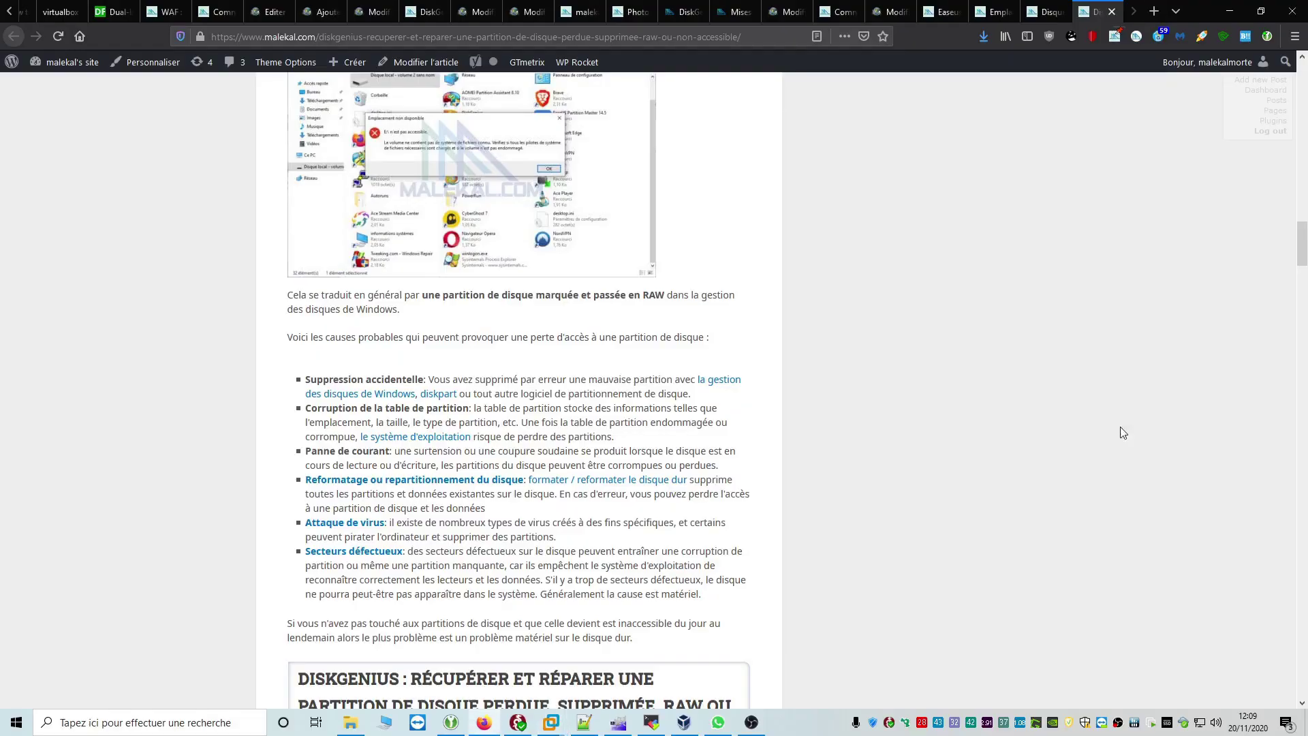
pyautogui.rightClick(1118, 723)
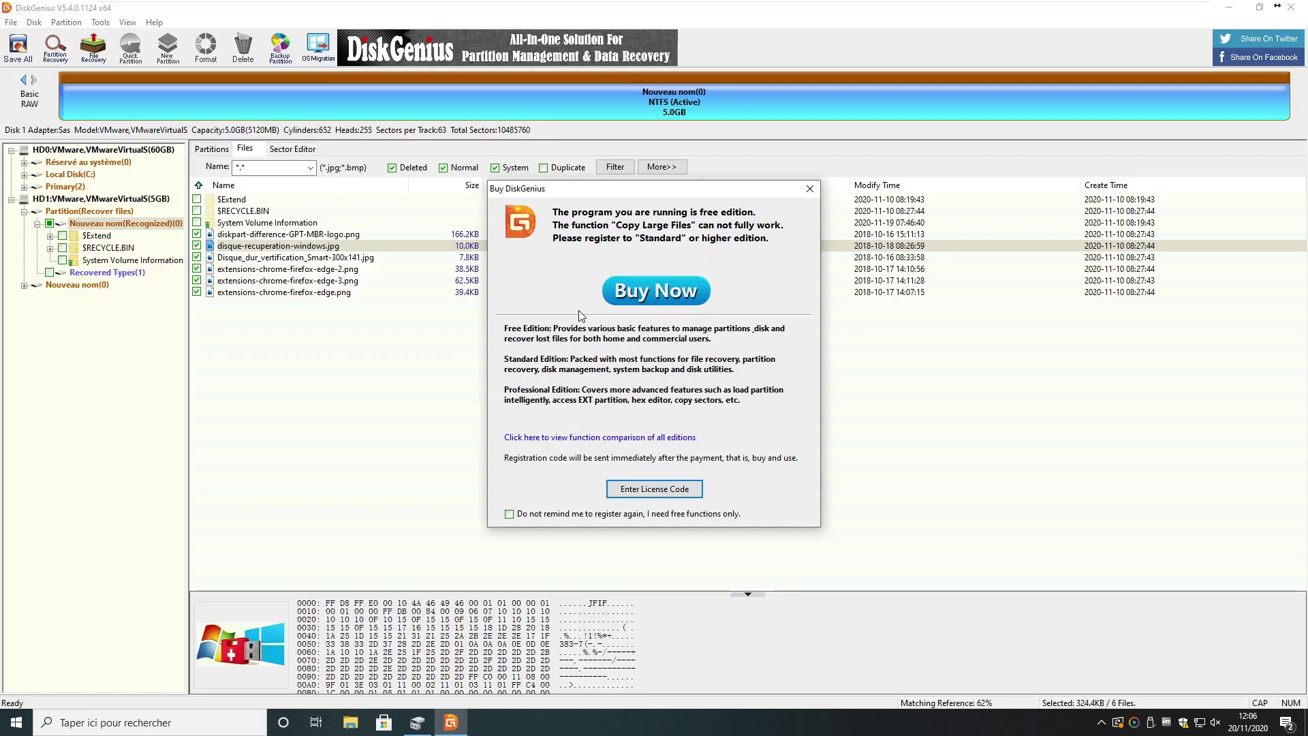